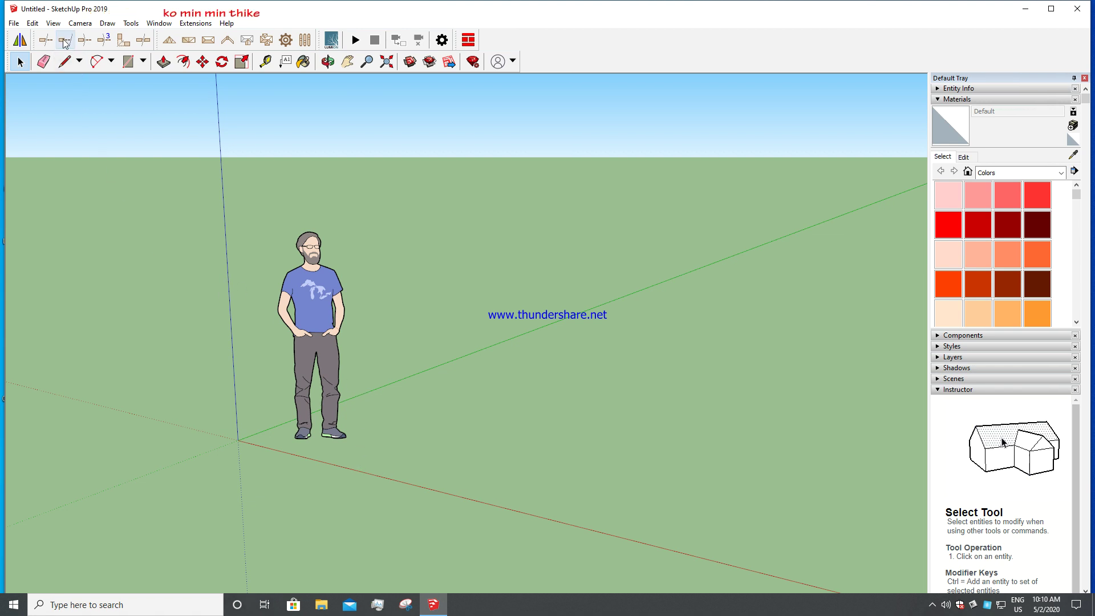
- Turn off the Profiles edge style so the model's outlines are drawn thin
click(54, 23)
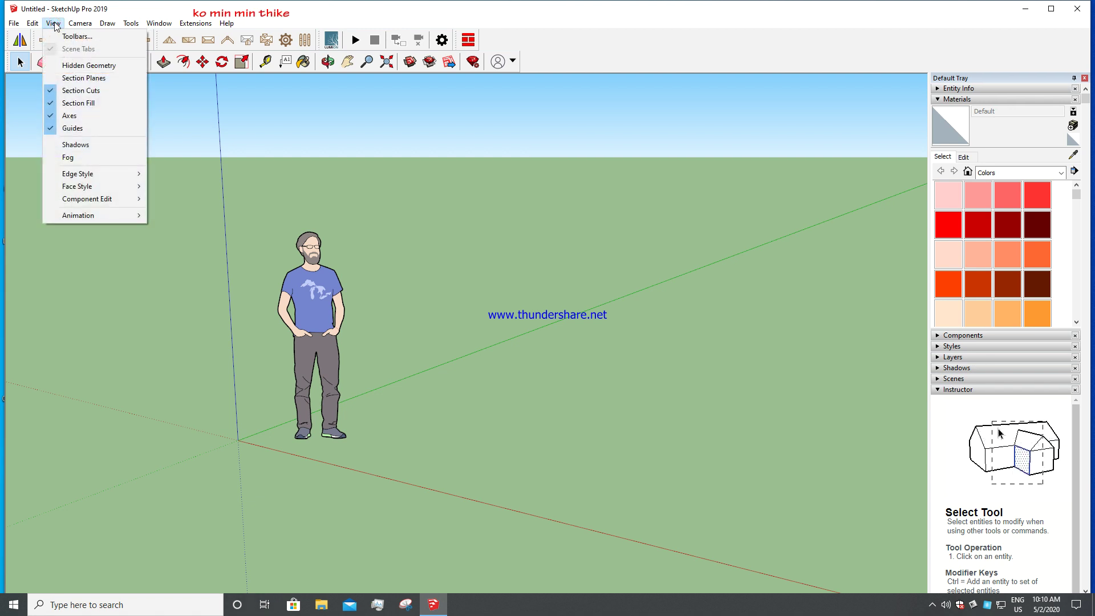
mouse_move(137, 173)
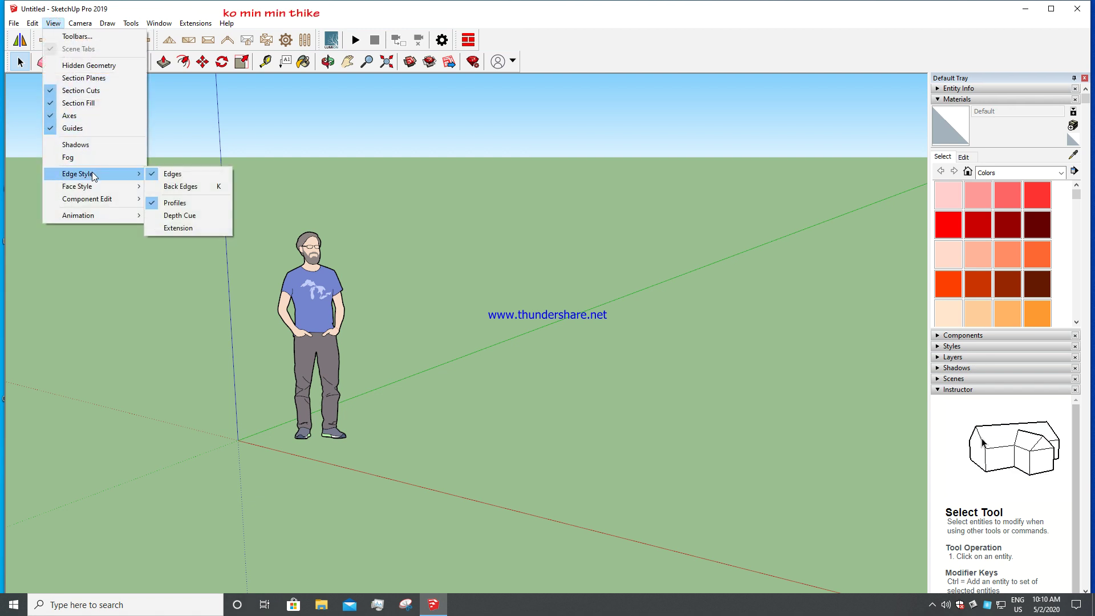
click(181, 203)
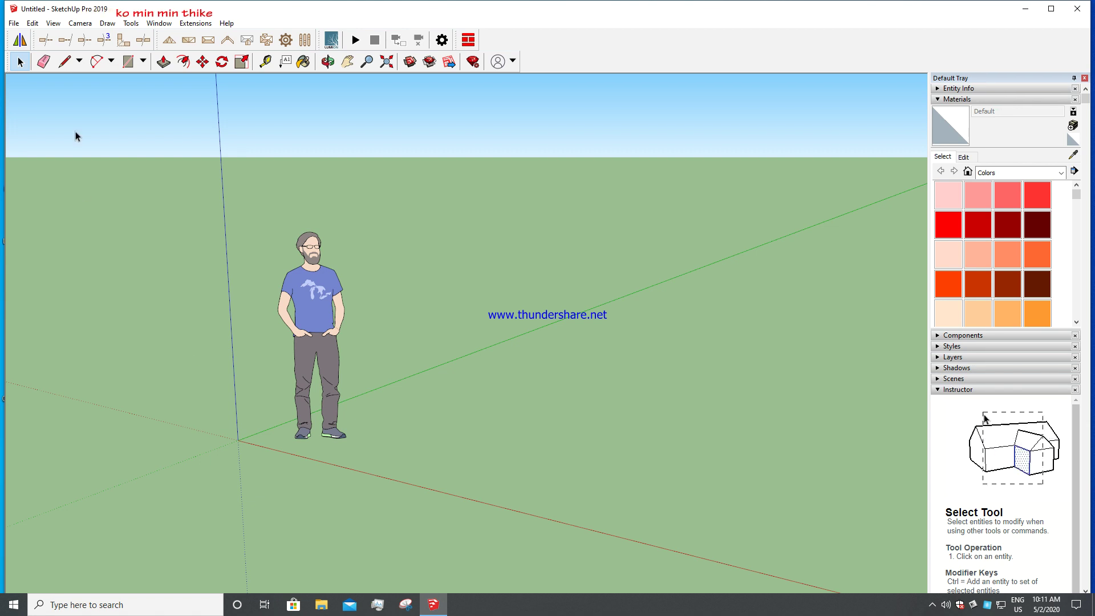
- Hide the Medeek Truss, Medeek Tools, Mirror and Lumion LiveSync toolbars
click(59, 24)
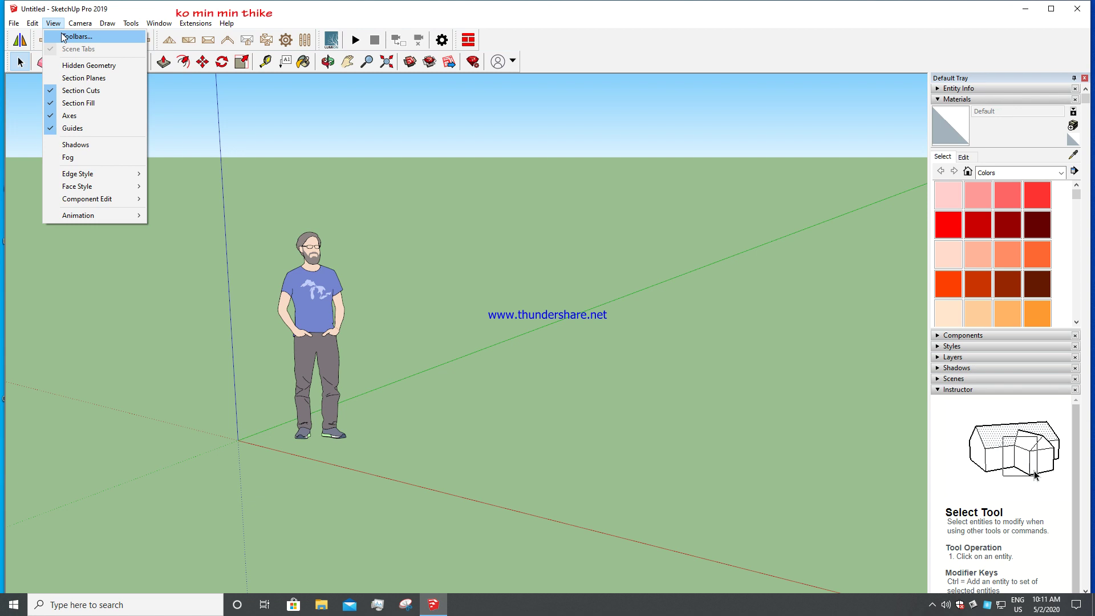
click(62, 36)
drag(506, 225, 485, 174)
scroll(481, 313, down, 3)
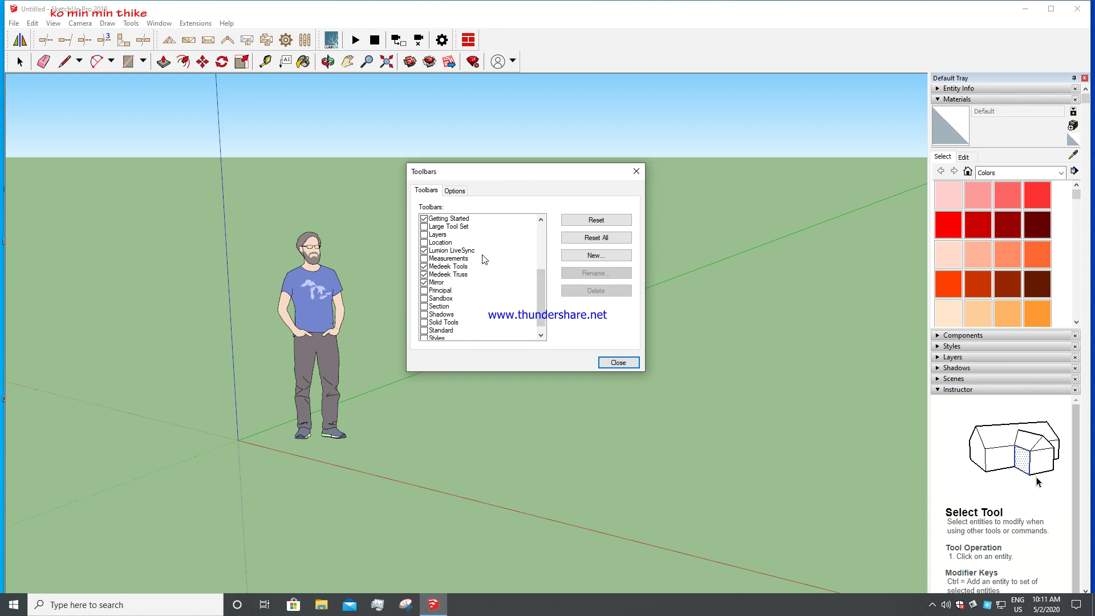
scroll(481, 313, up, 3)
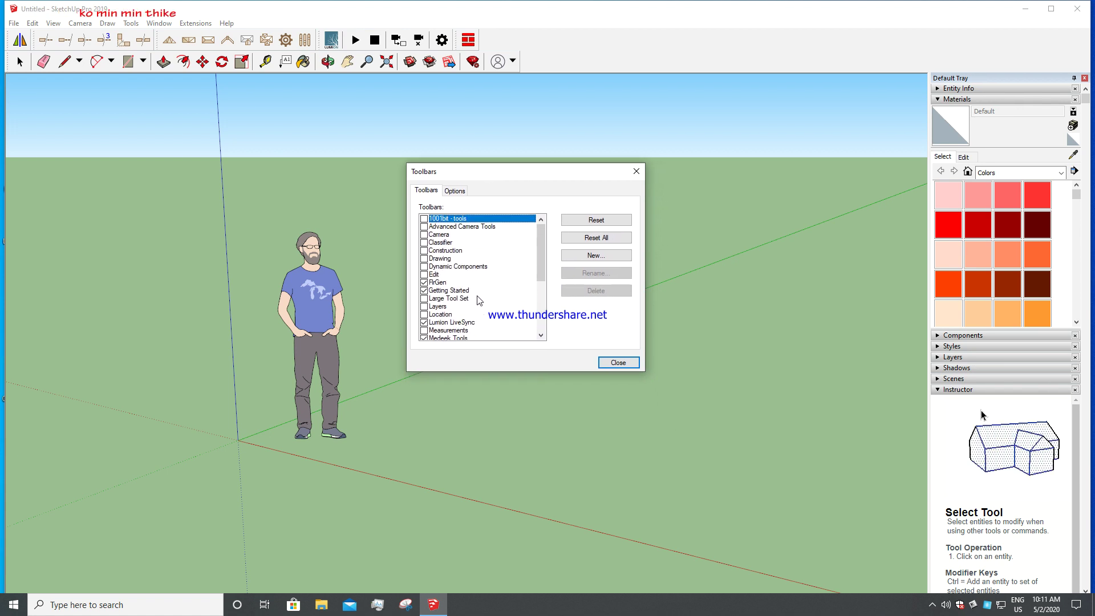
scroll(482, 281, down, 3)
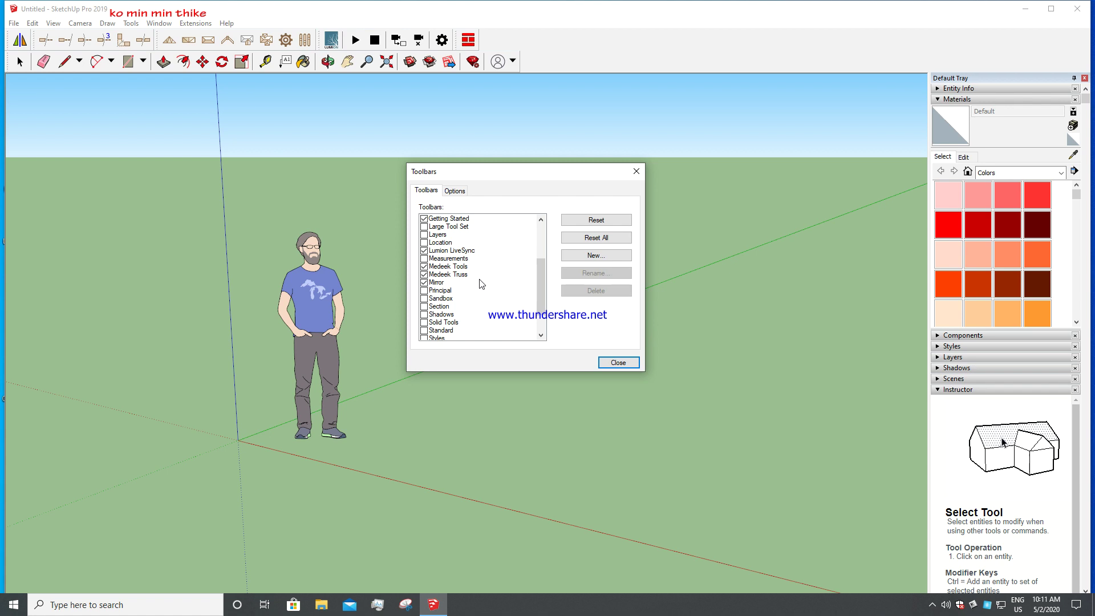
click(424, 274)
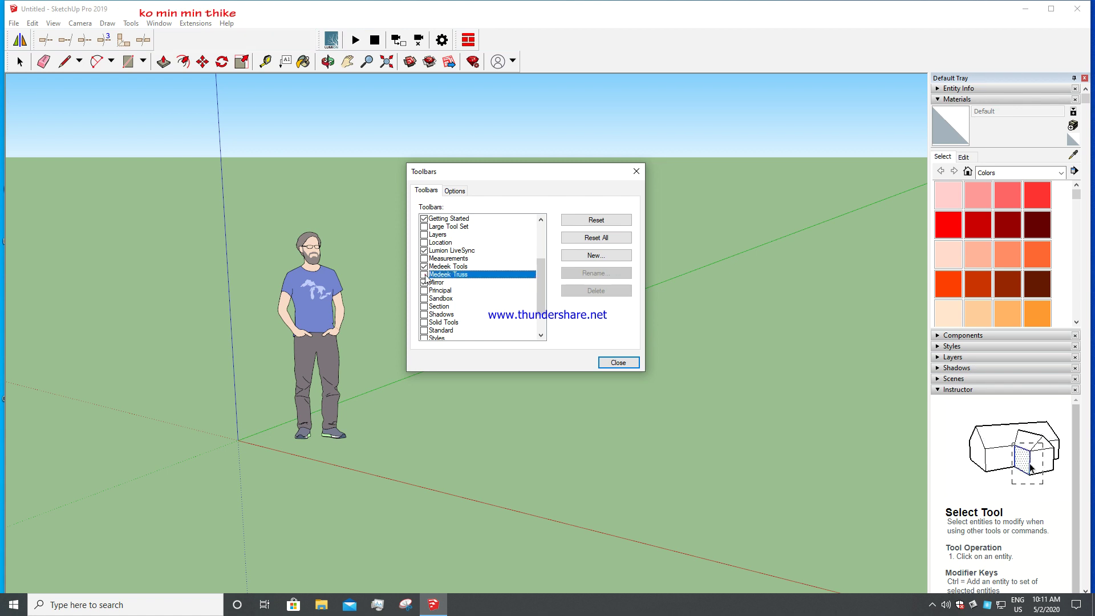
click(424, 266)
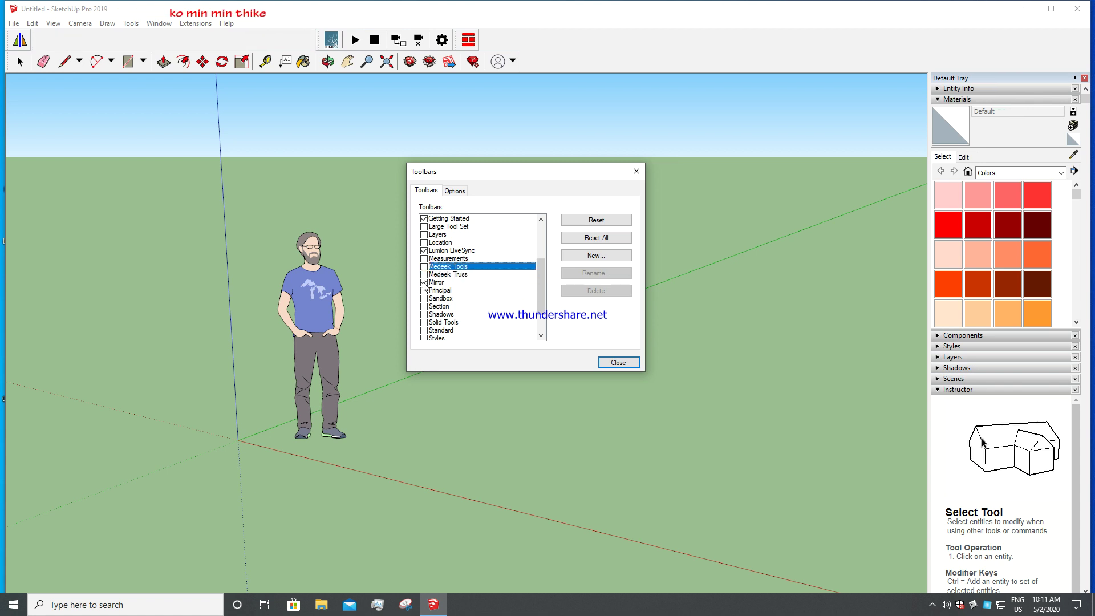
click(424, 282)
click(424, 251)
- Show the Construction, Drawing, Edit, Large Tool Set, Measurements and Views toolbars and close the toolbar settings
scroll(450, 298, up, 3)
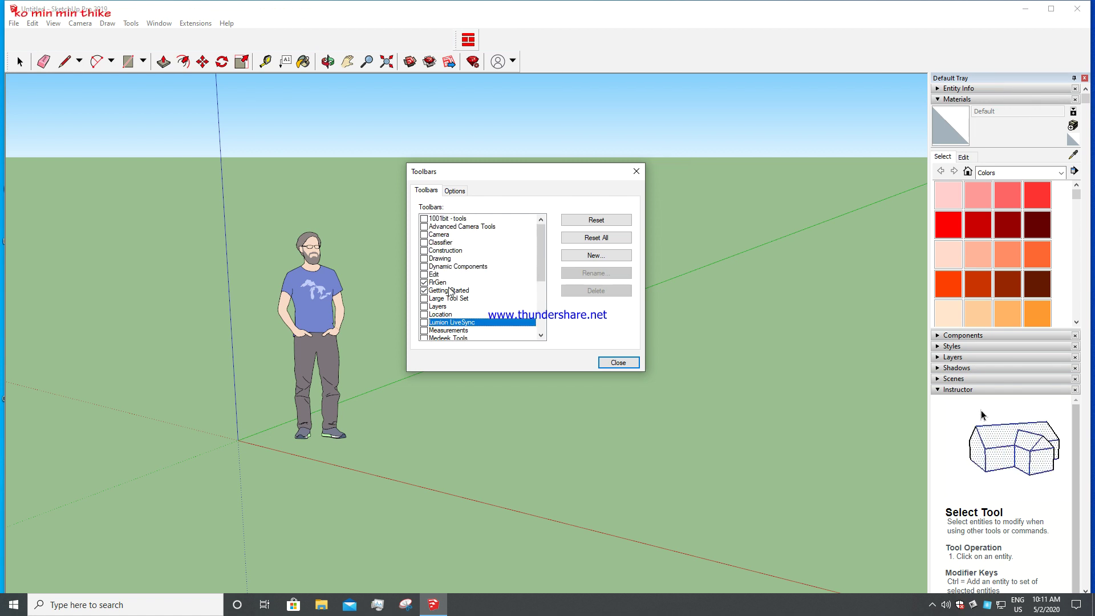
click(424, 251)
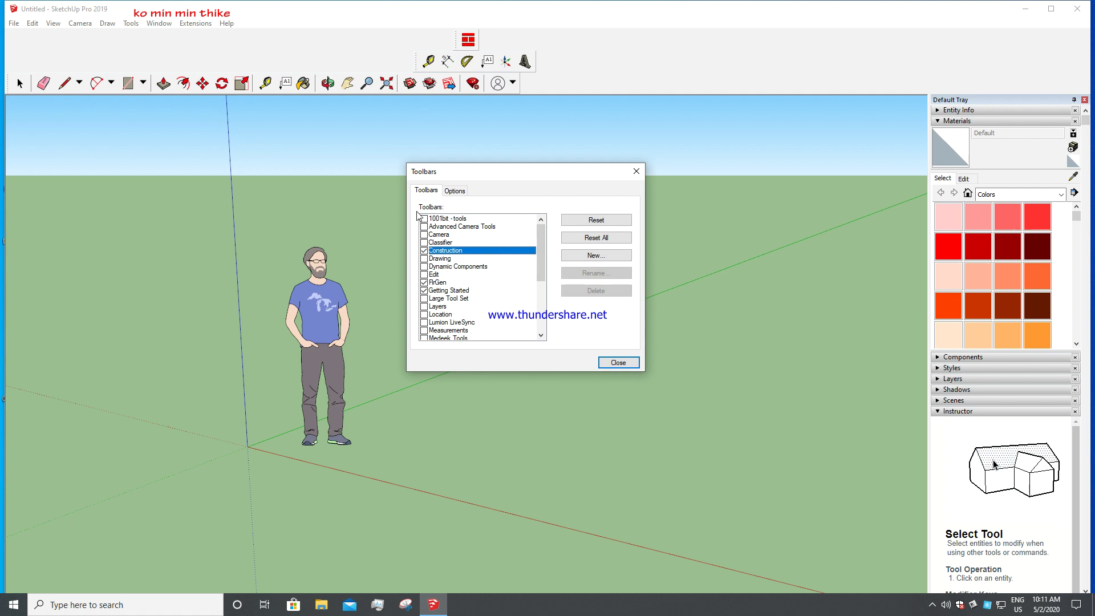
click(424, 259)
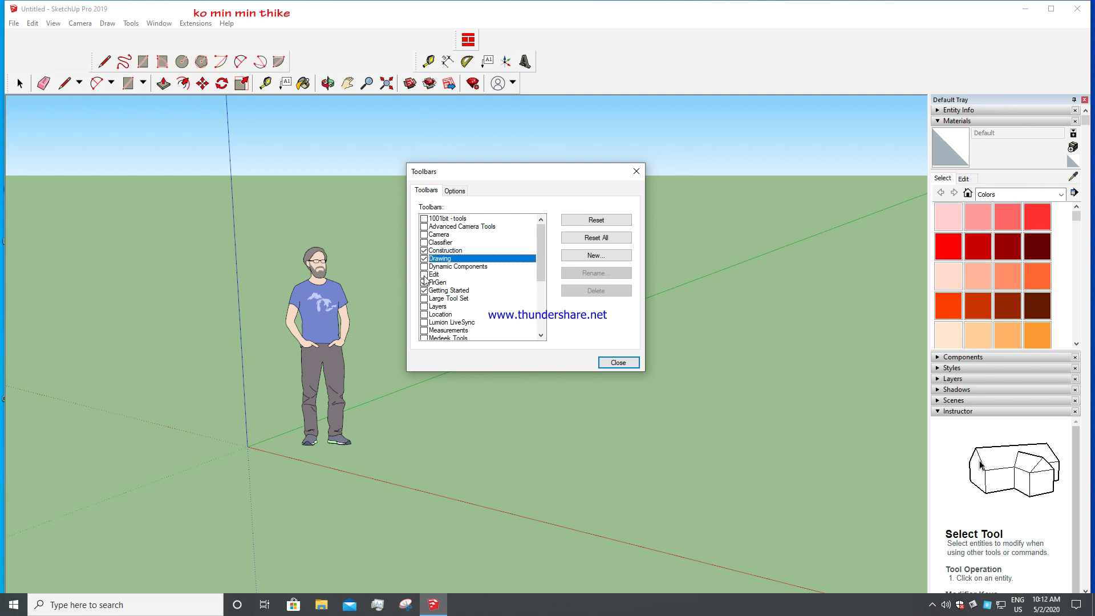
click(424, 276)
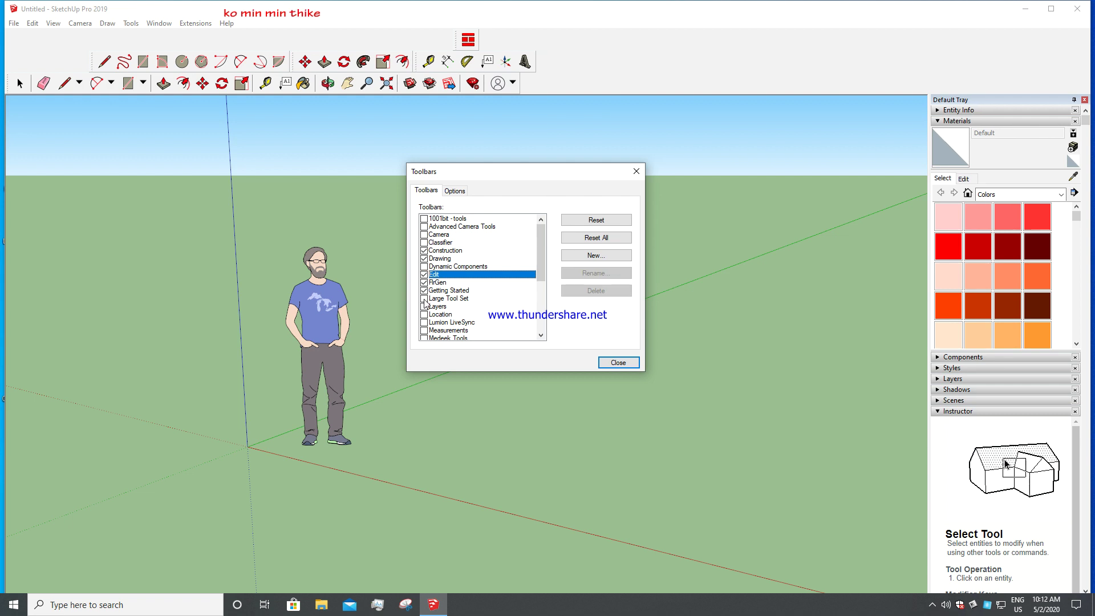
click(425, 299)
scroll(428, 297, down, 1)
scroll(431, 293, down, 1)
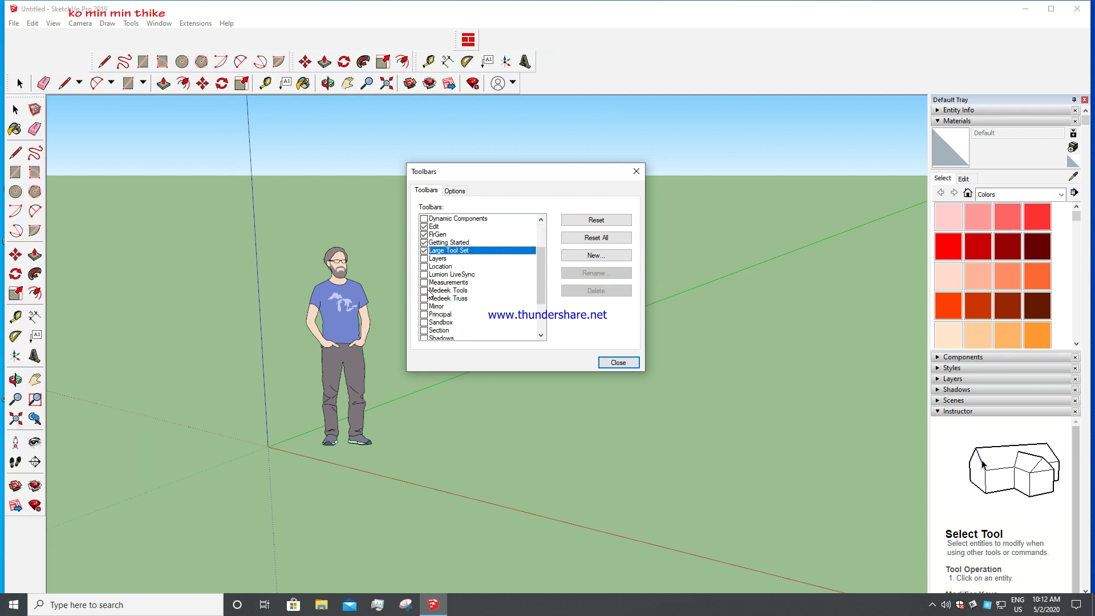
click(424, 283)
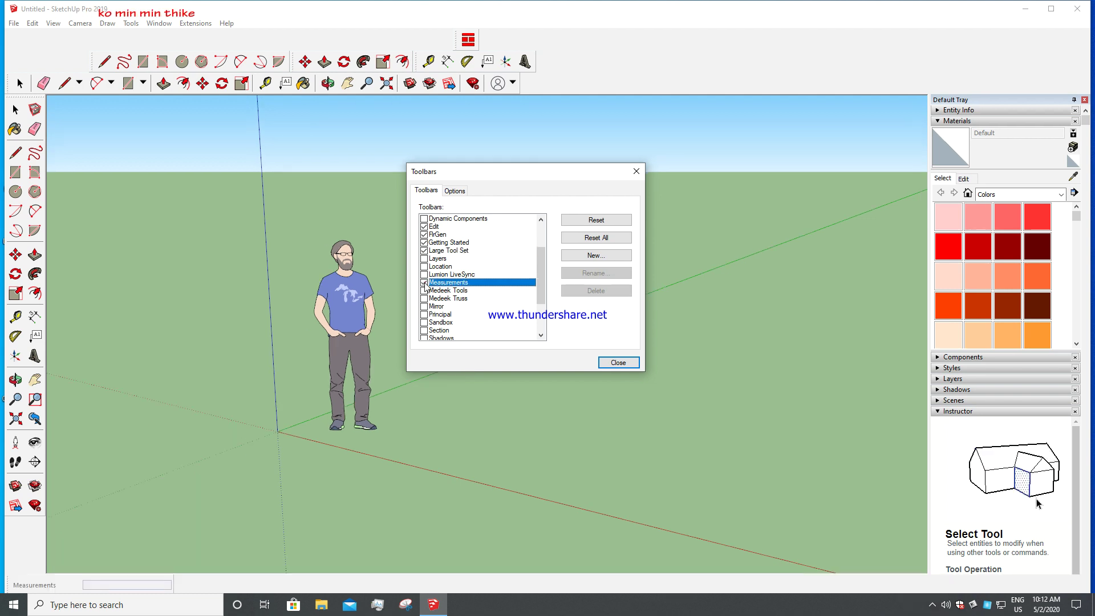
scroll(426, 300, down, 3)
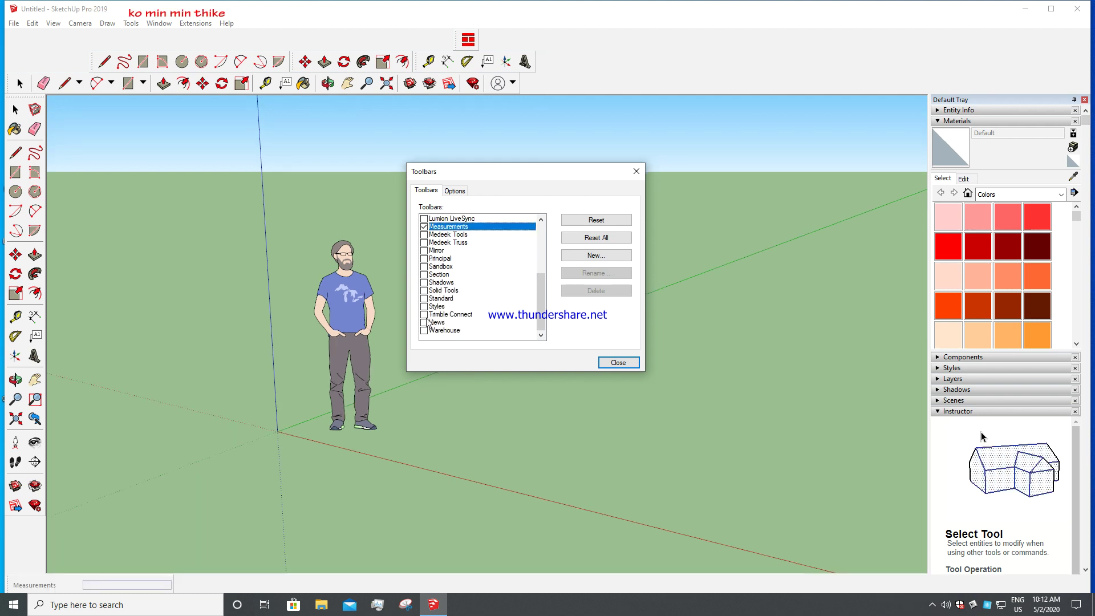
click(424, 323)
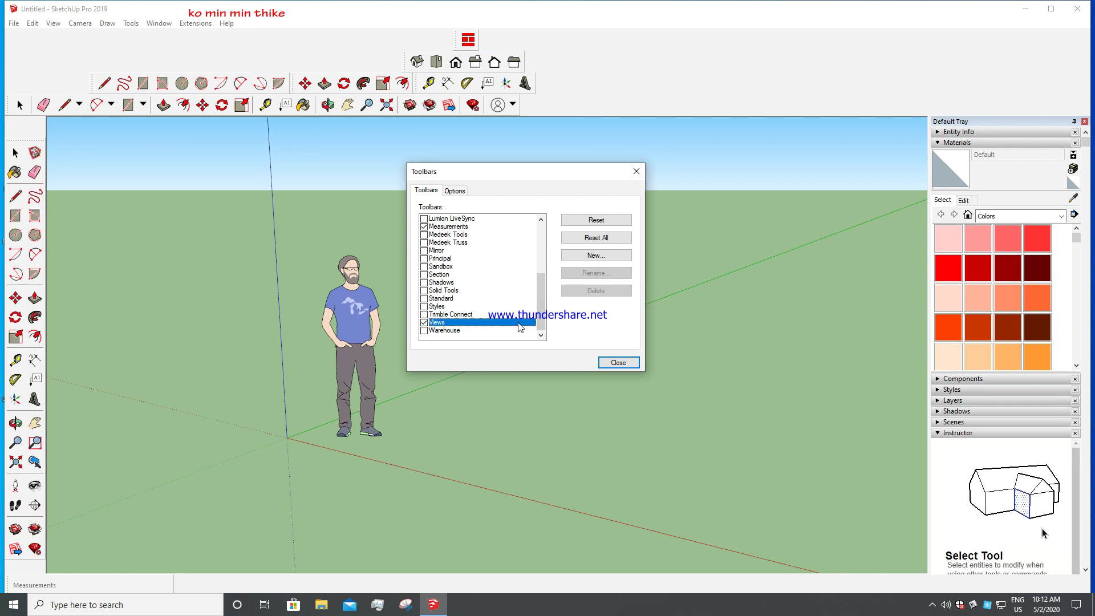
click(619, 363)
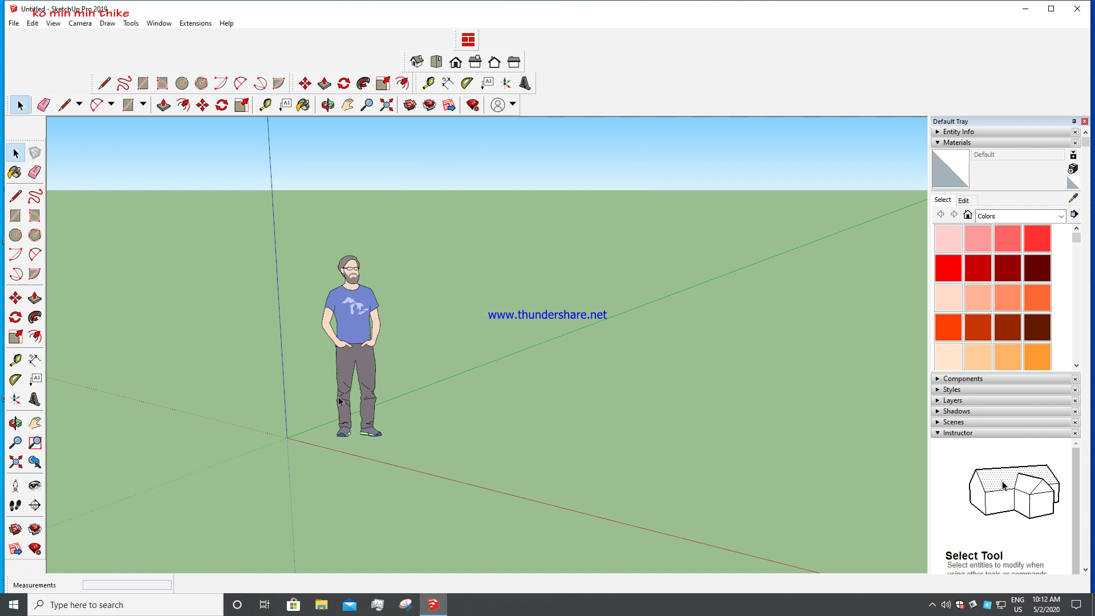
- Undock the Drawing, Edit, Construction and Views toolbars so they float side by side over the drawing area
scroll(344, 399, up, 3)
scroll(337, 290, down, 3)
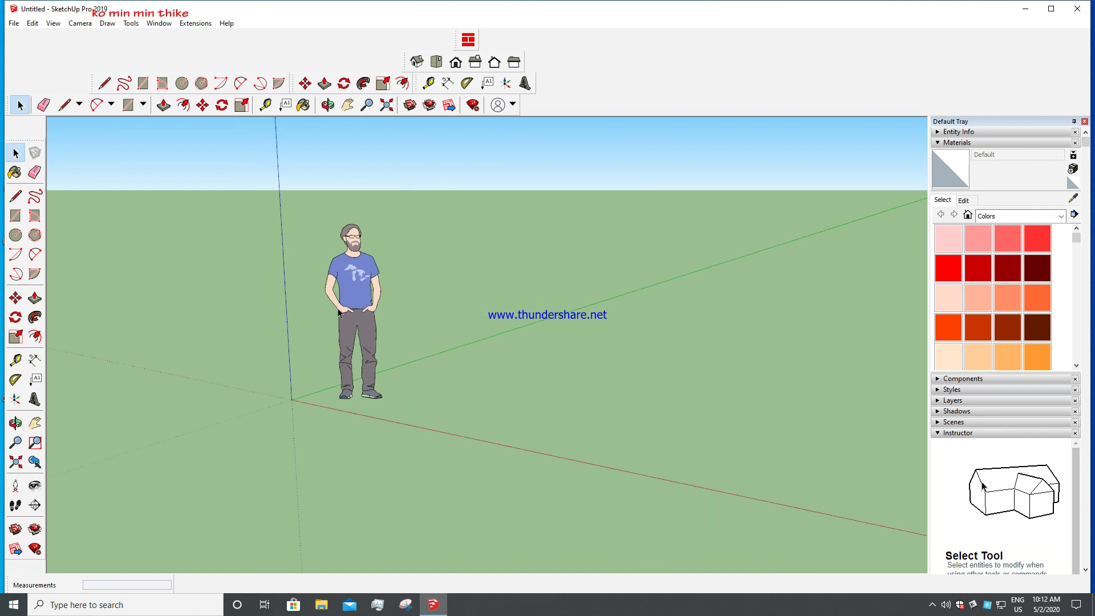
mouse_move(94, 83)
mouse_down()
mouse_move(136, 168)
mouse_move(193, 167)
mouse_up()
drag(291, 81, 361, 161)
drag(414, 79, 459, 153)
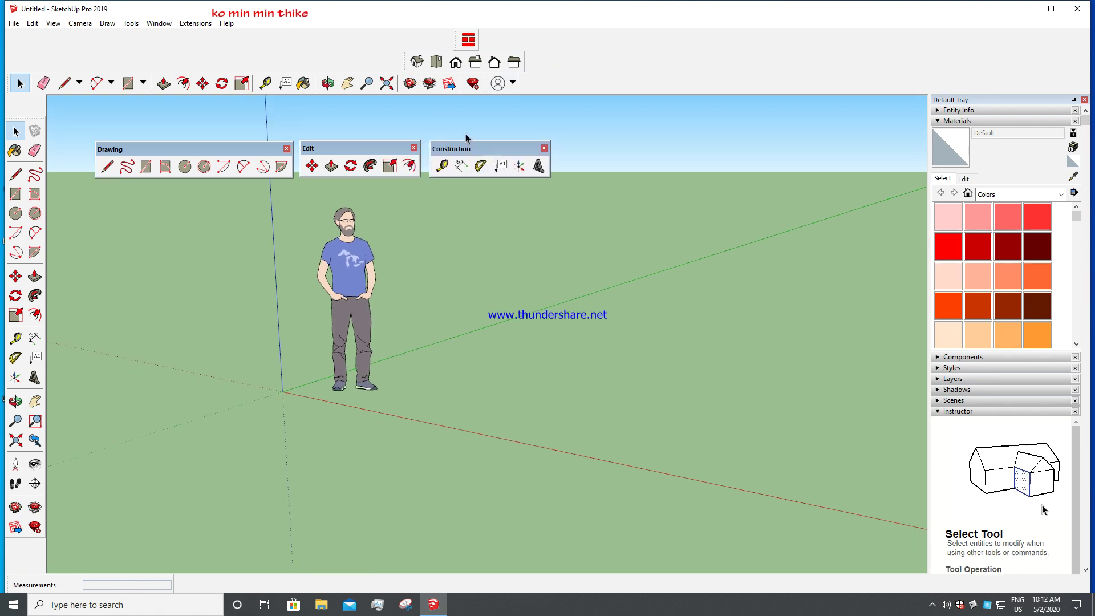
drag(407, 61, 566, 158)
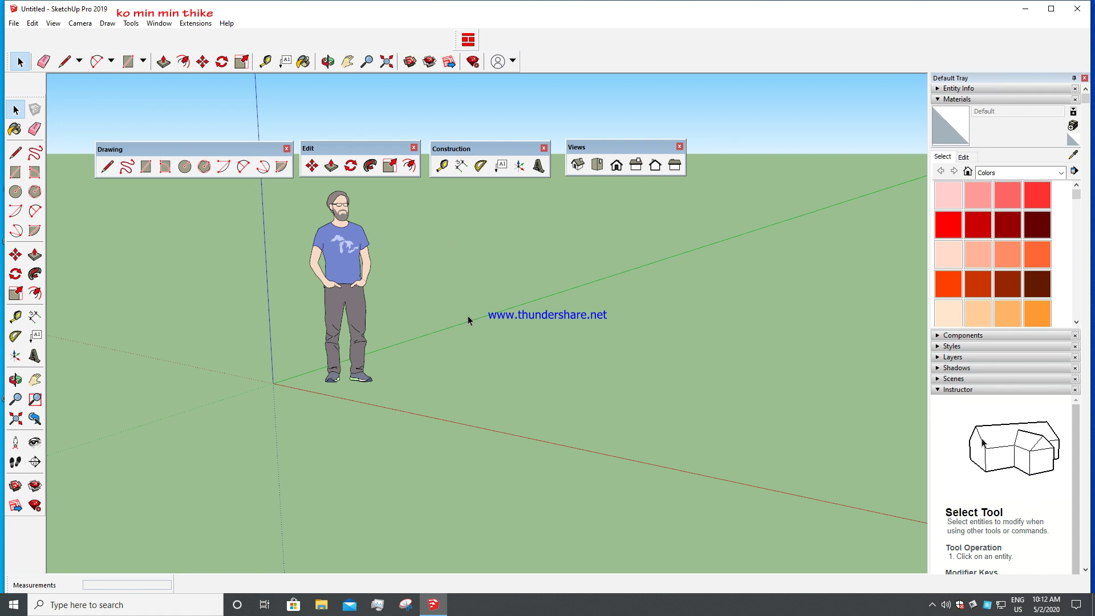
- Compare small and large toolbar icons by toggling the Large Icons option, keep it enabled and close the toolbar settings
click(54, 23)
click(76, 36)
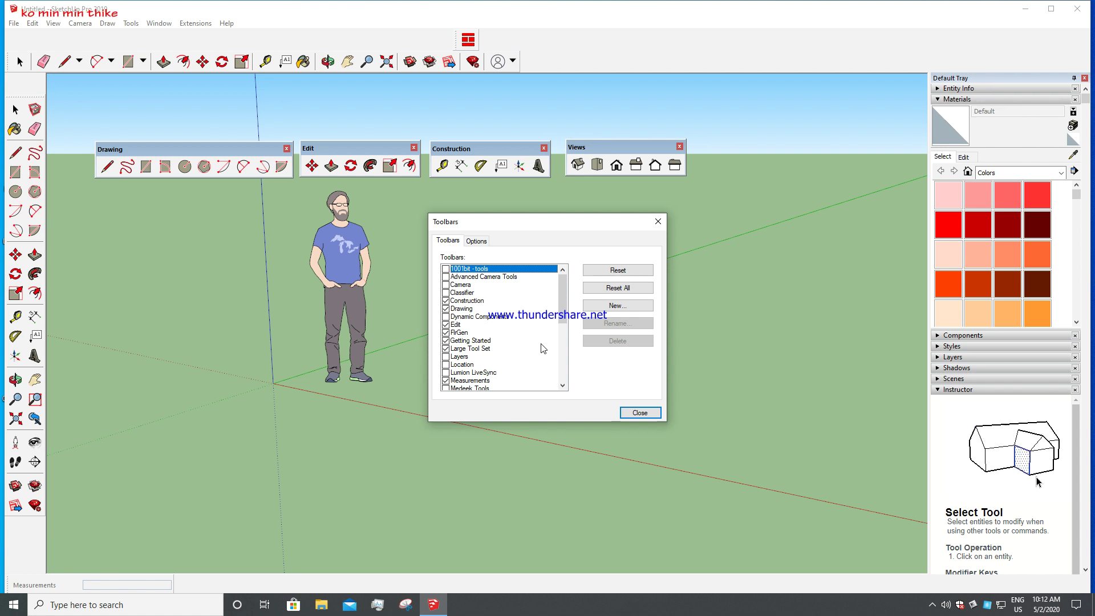
click(478, 242)
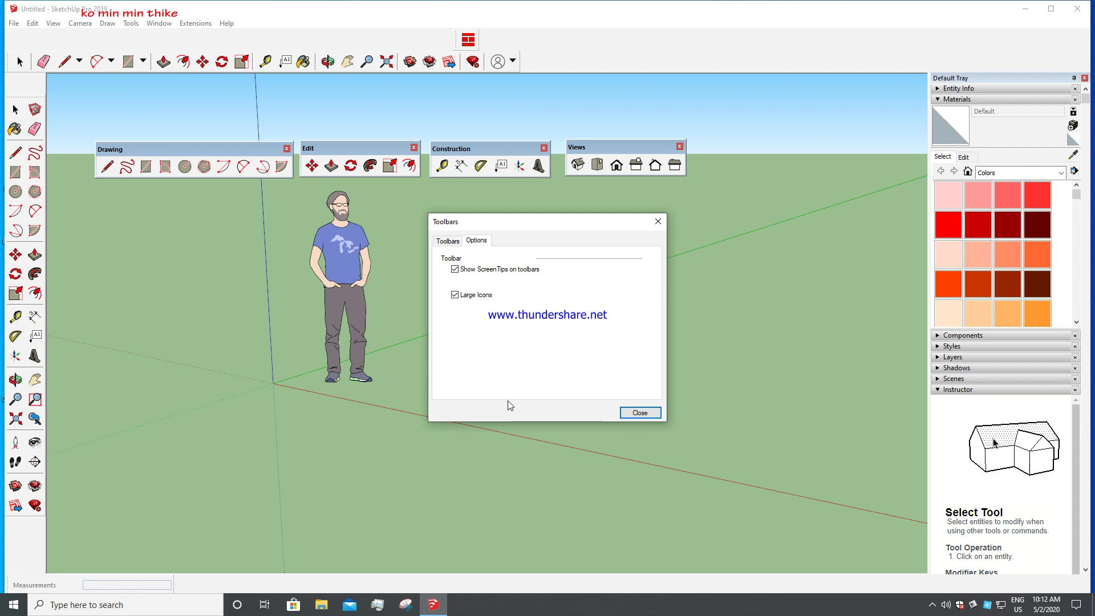
click(455, 295)
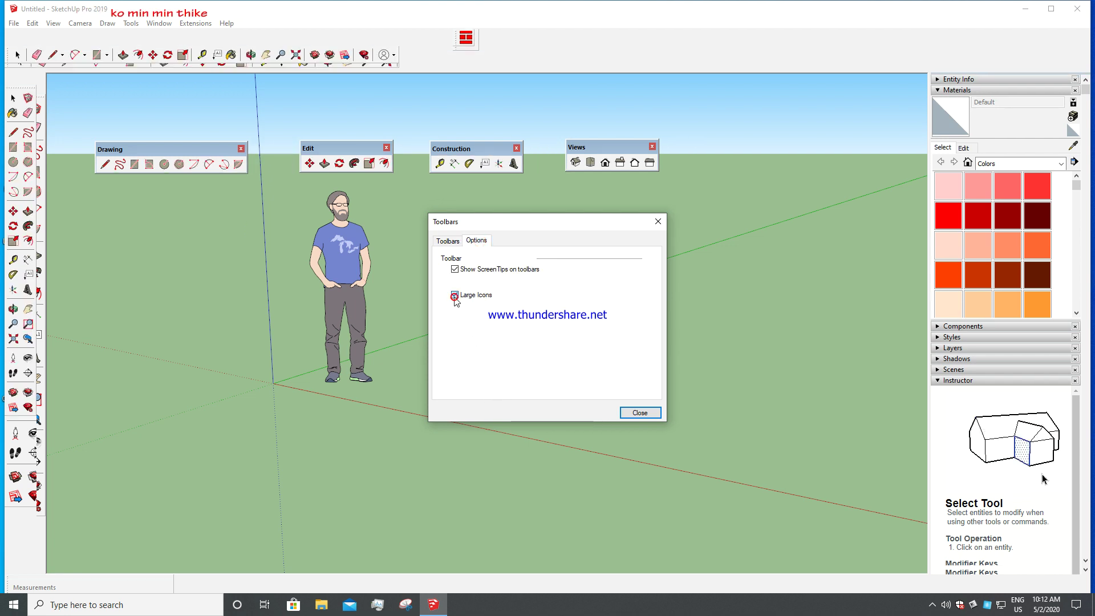
click(455, 296)
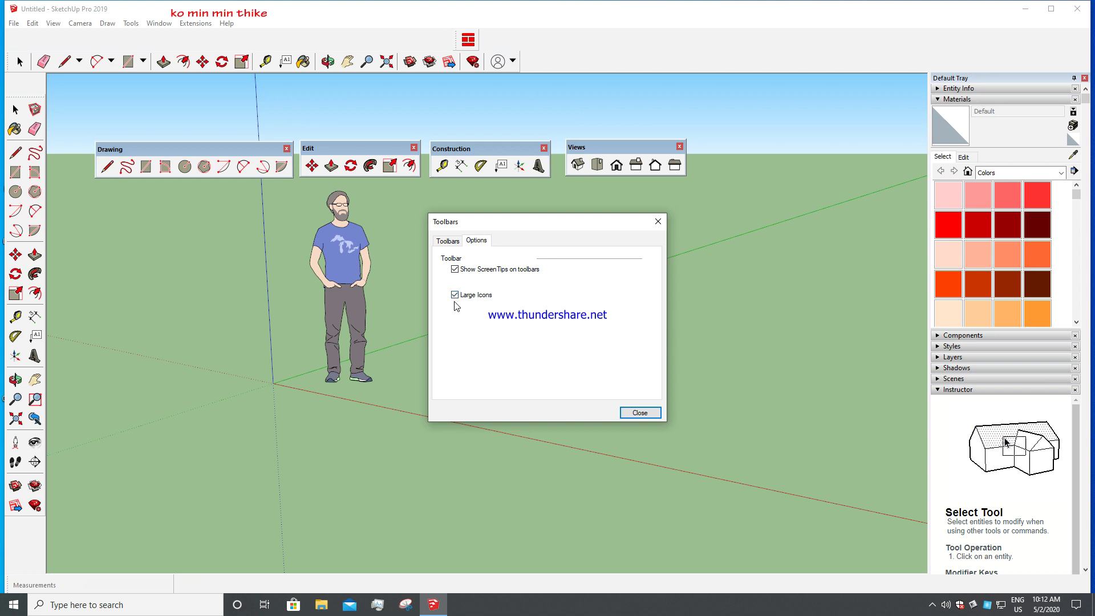
click(454, 295)
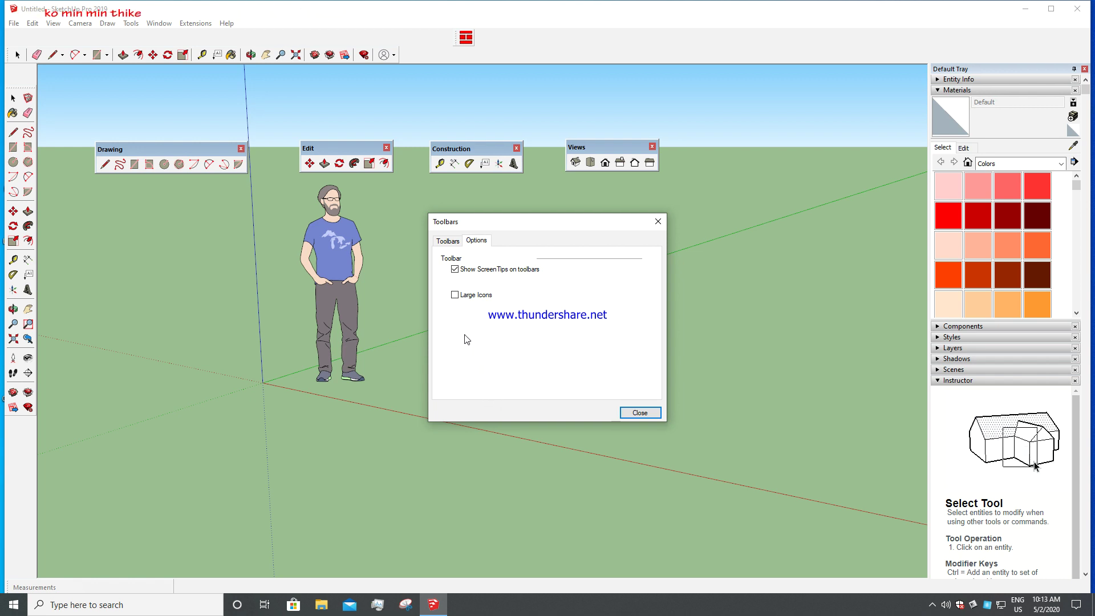
click(455, 295)
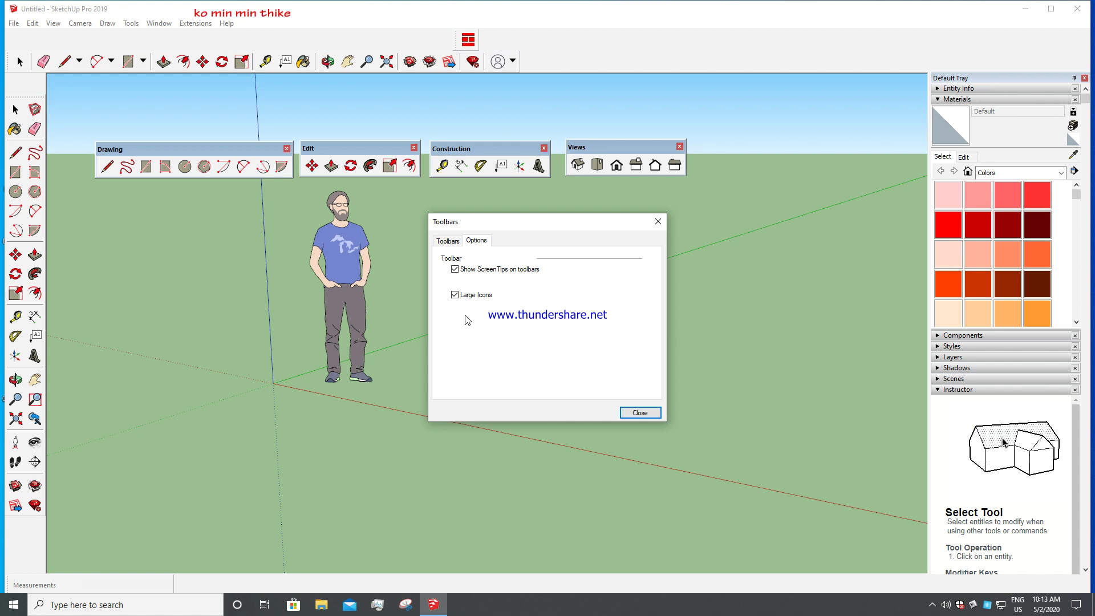
click(455, 296)
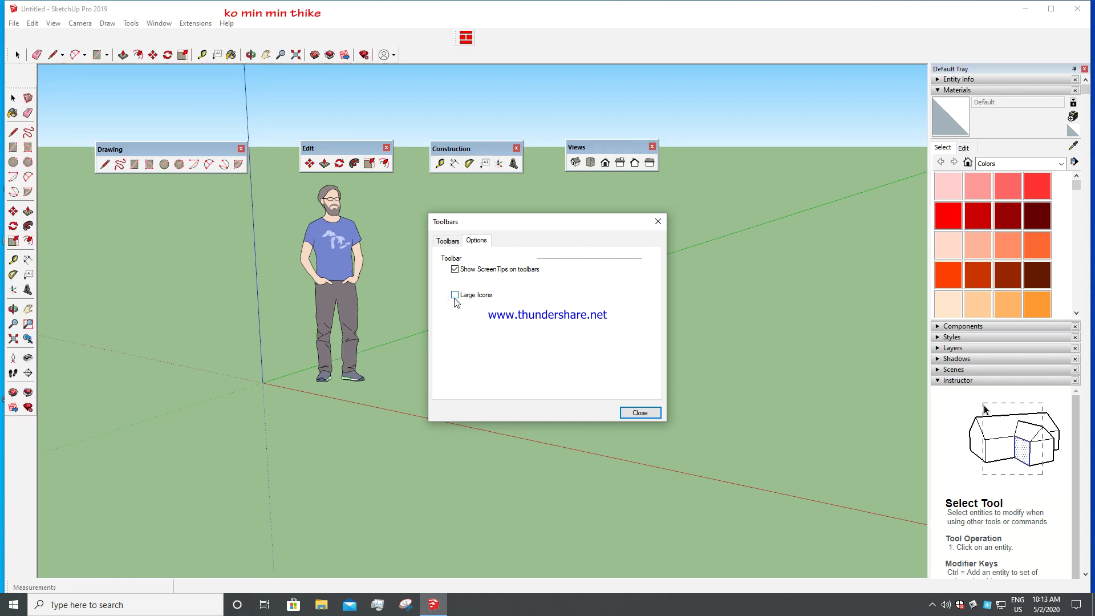
click(454, 295)
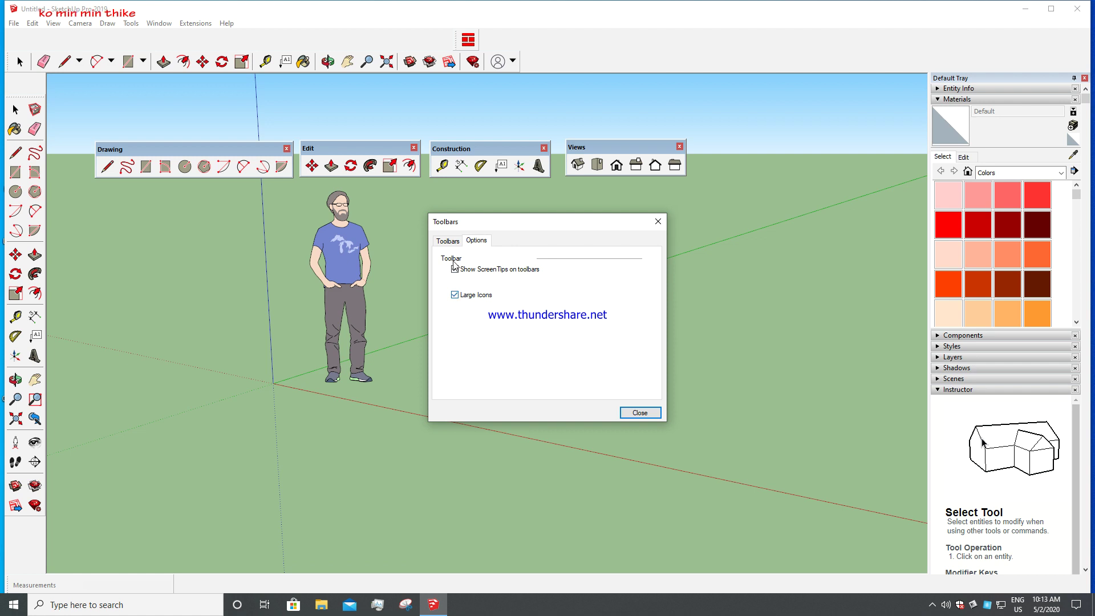
click(447, 241)
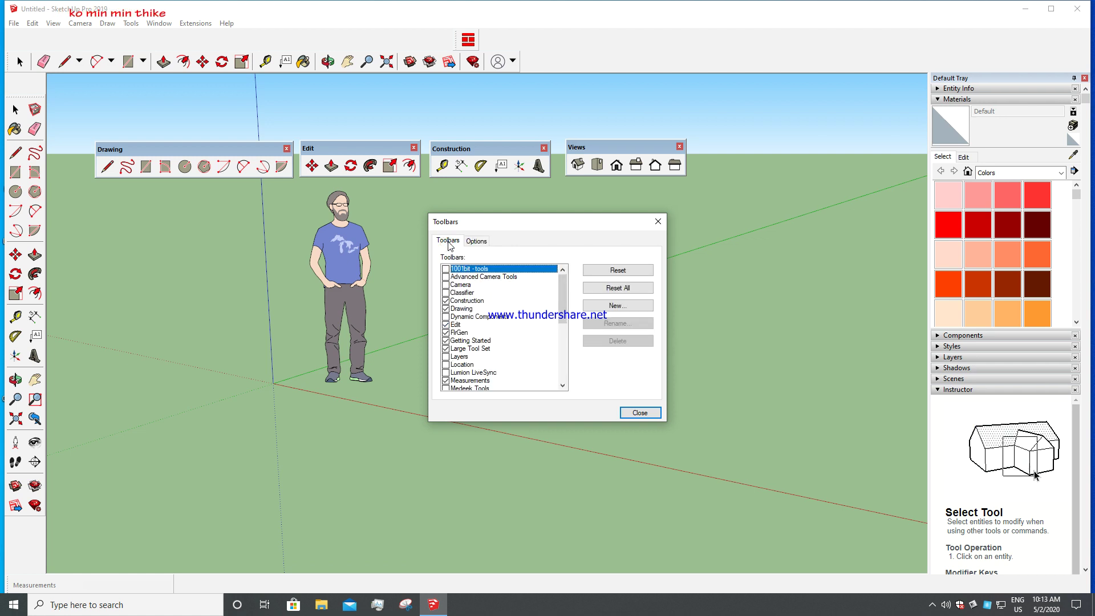
click(640, 411)
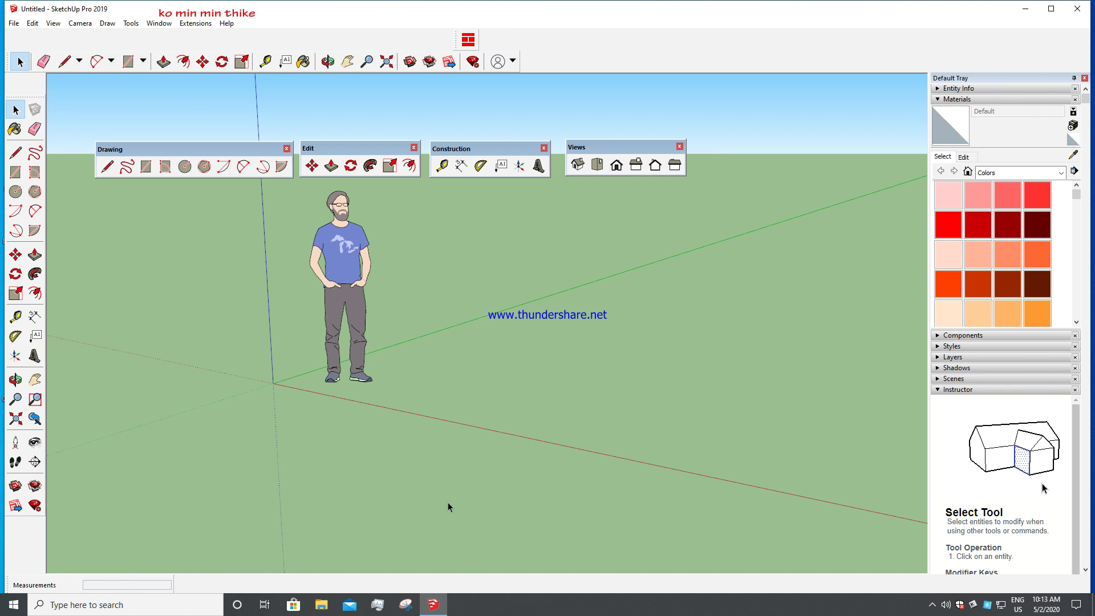
- Move the floating Drawing, Edit, Construction and Views toolbars into a row just below the docked toolbars
scroll(428, 501, down, 2)
scroll(561, 338, up, 3)
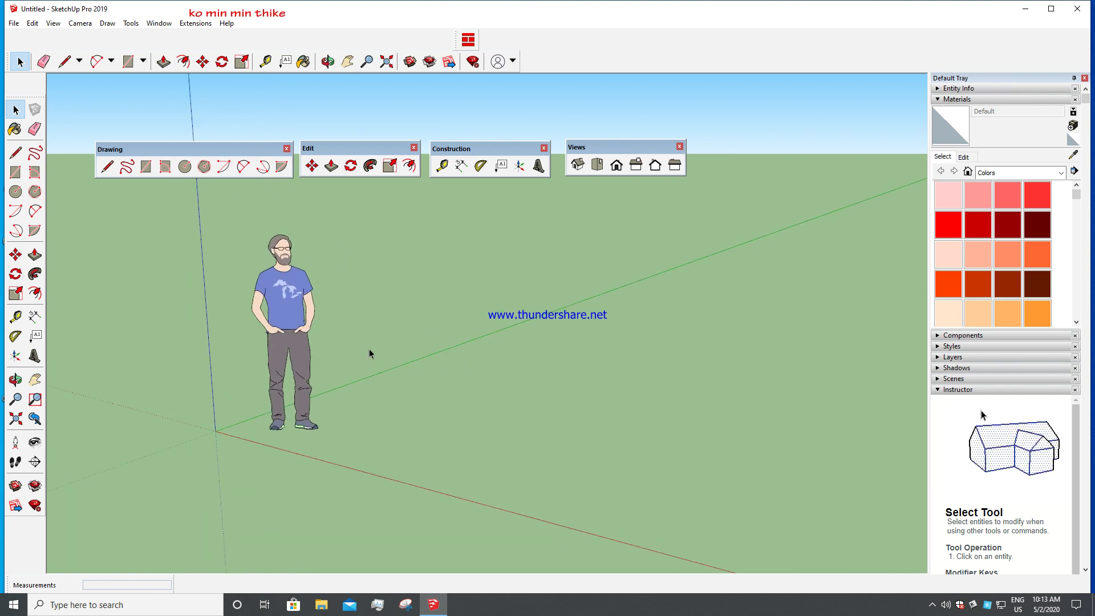
drag(247, 150, 226, 97)
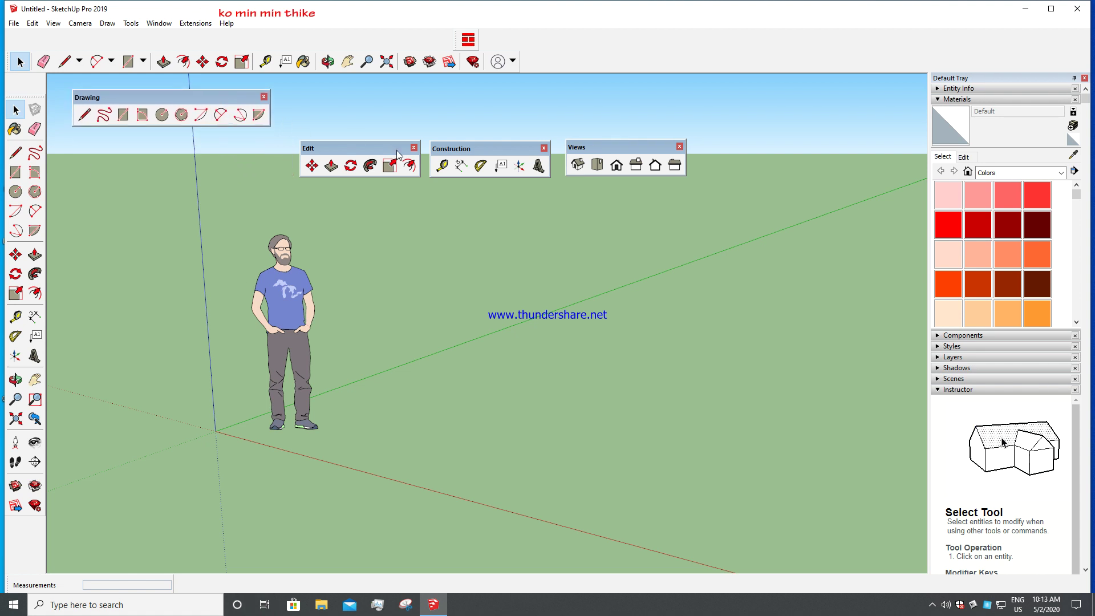
drag(342, 148, 324, 97)
drag(472, 144, 450, 93)
drag(621, 152, 593, 108)
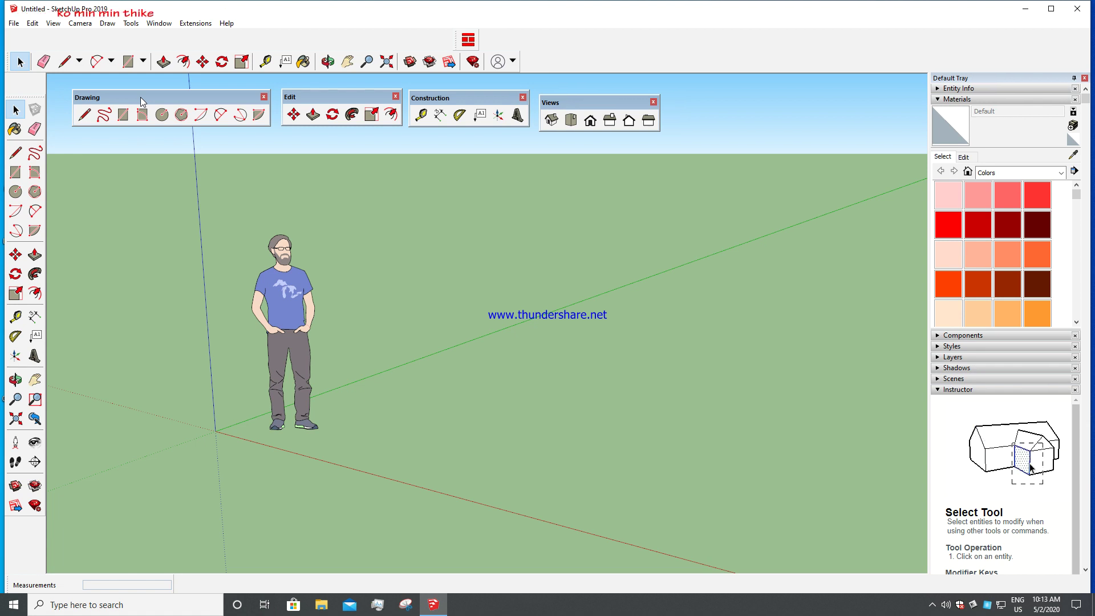
- Try docking the Drawing toolbar beside and above the docked toolbars, and return it to floating over the drawing area
drag(140, 97, 162, 42)
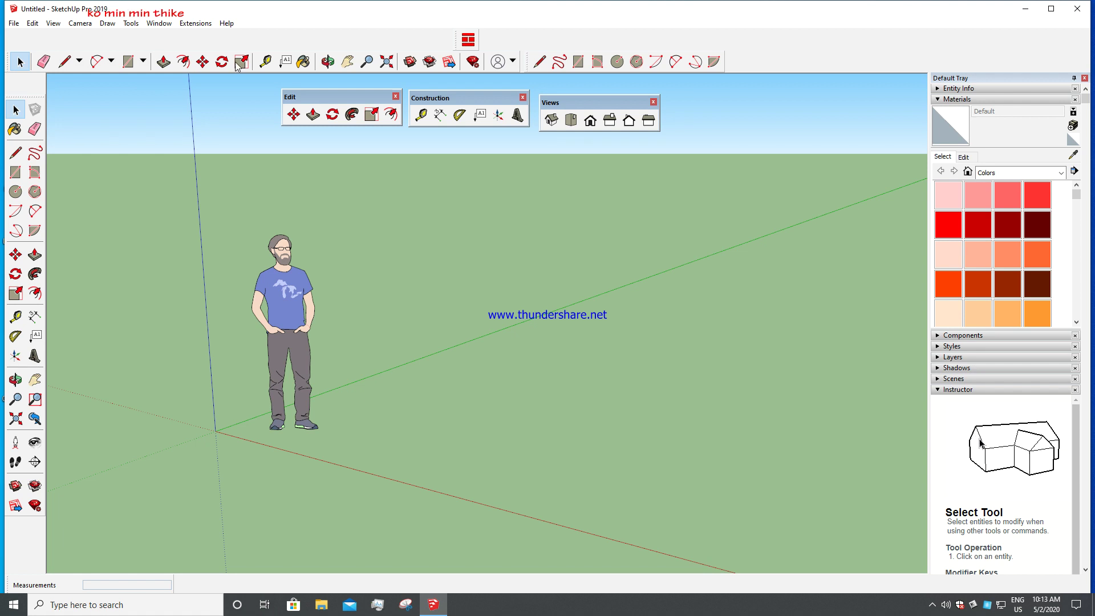
mouse_move(525, 57)
mouse_down()
mouse_move(120, 52)
mouse_move(90, 35)
mouse_up()
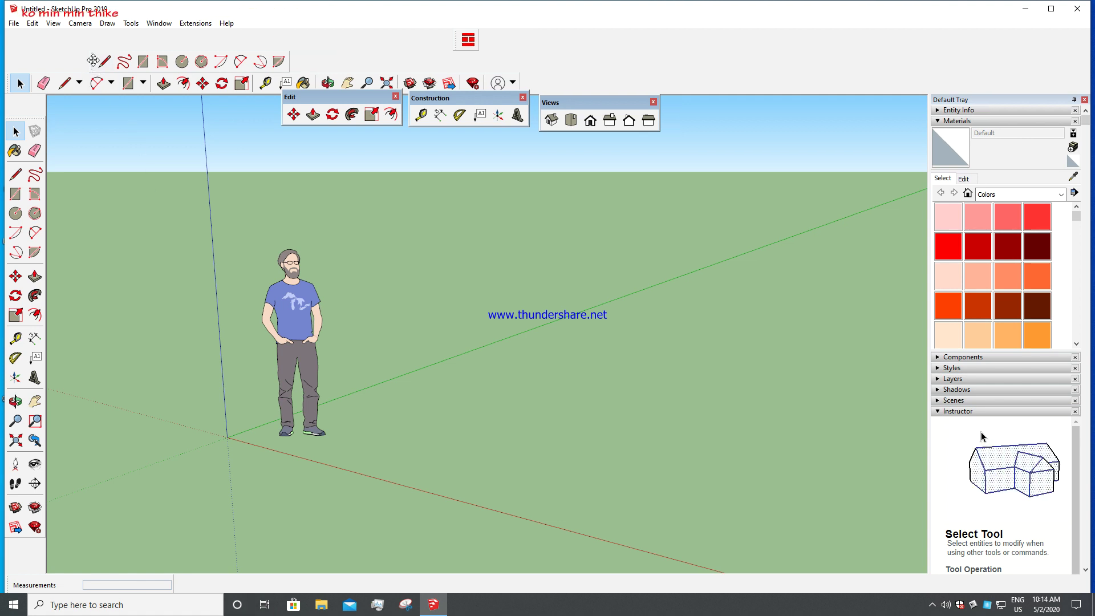
mouse_move(92, 58)
mouse_down()
mouse_move(131, 137)
mouse_move(167, 112)
mouse_up()
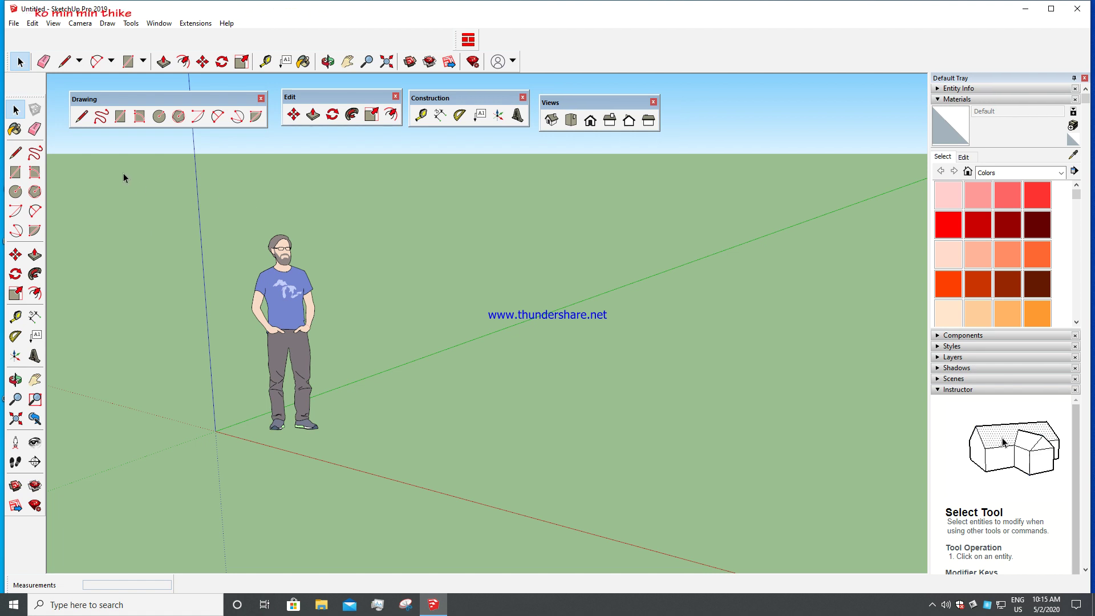
- Draw a chain of connected edges on the ground beside the figure with the Line tool, closing it into irregular flat faces
click(82, 117)
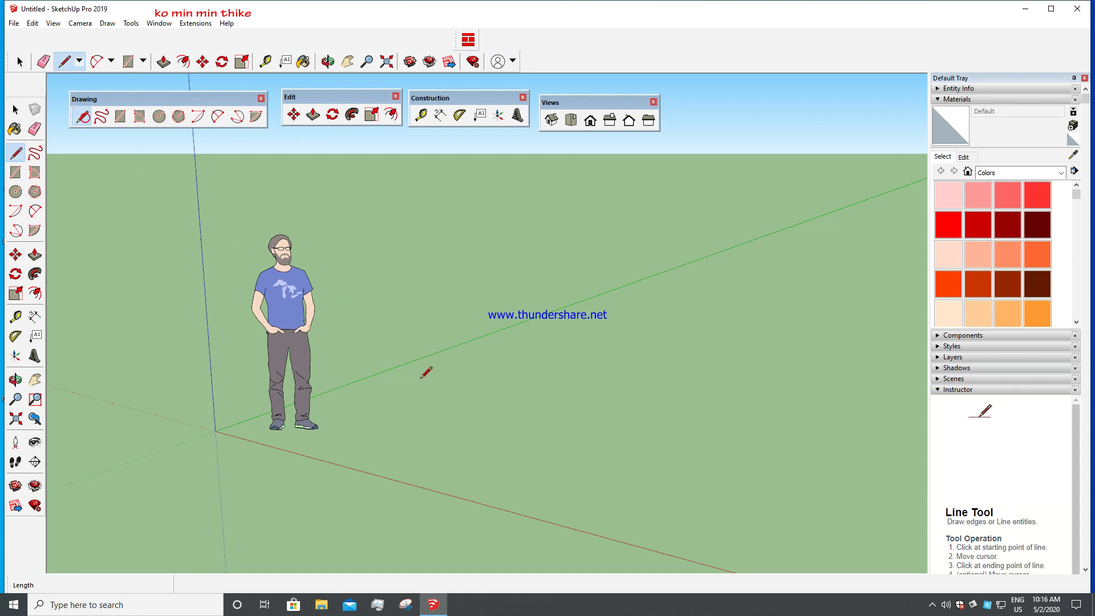
click(337, 441)
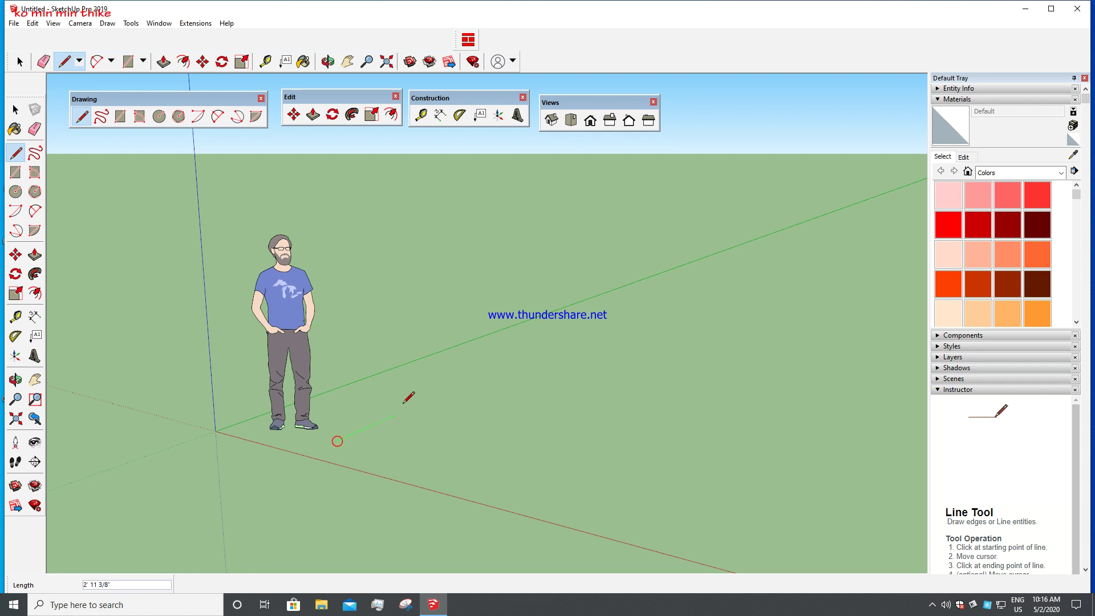
click(562, 343)
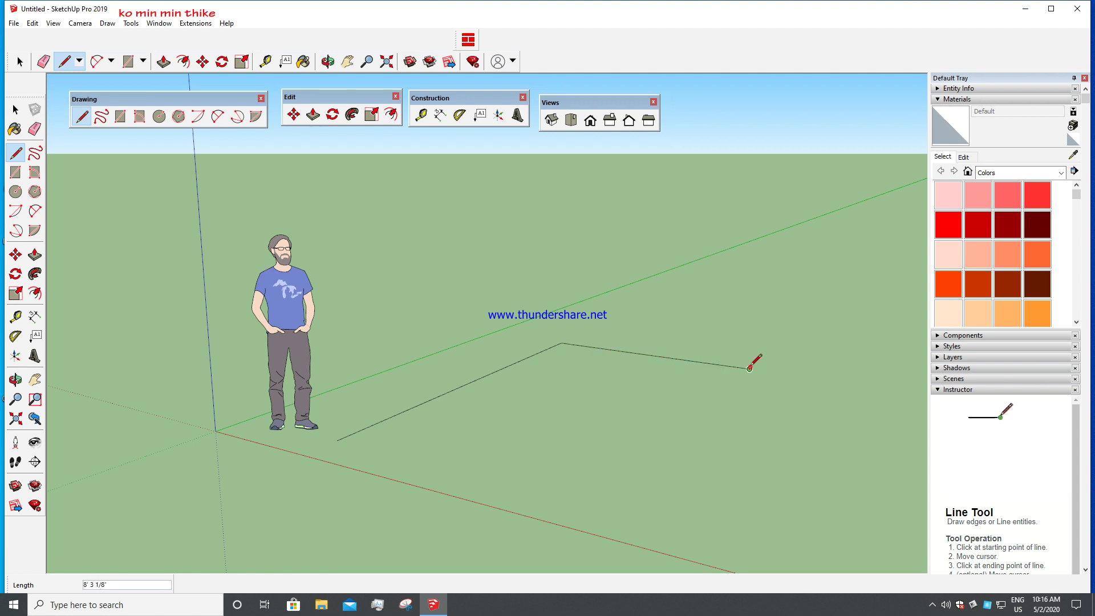
click(810, 316)
click(667, 335)
click(731, 299)
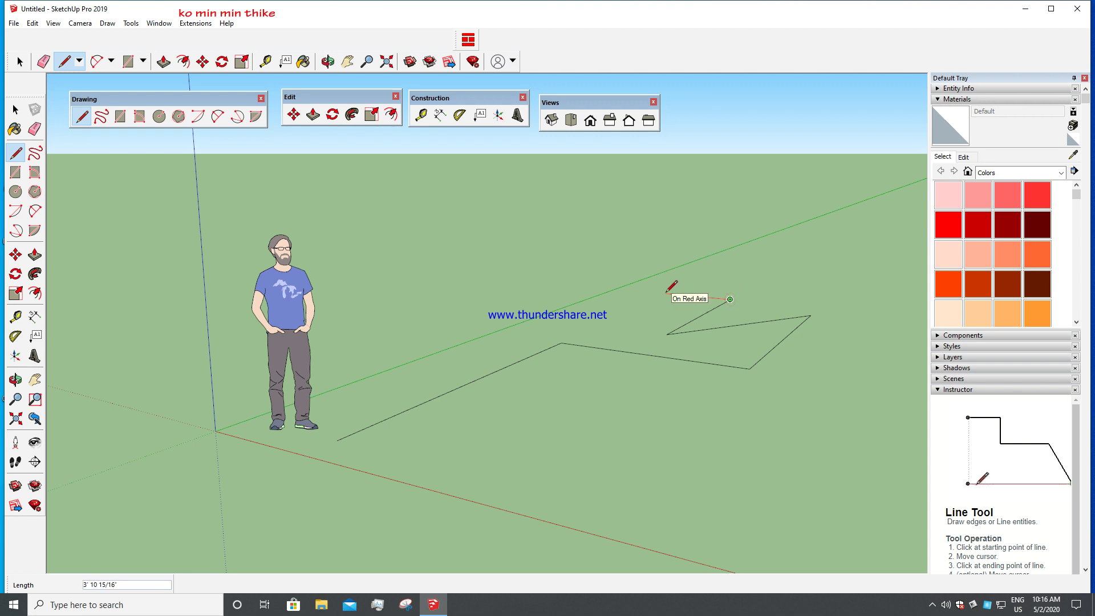
click(637, 290)
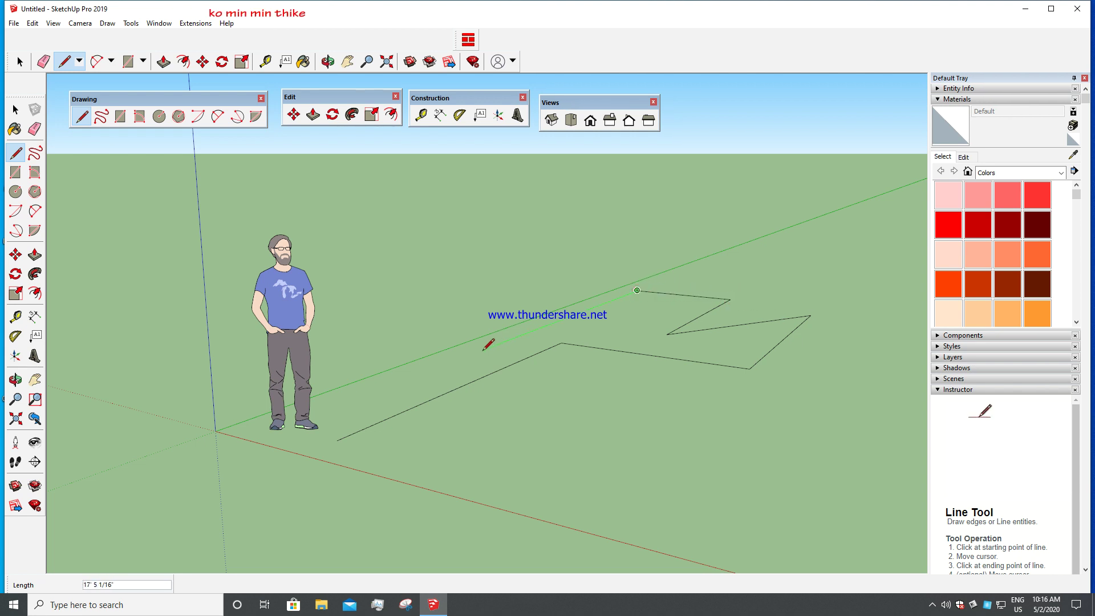
click(334, 406)
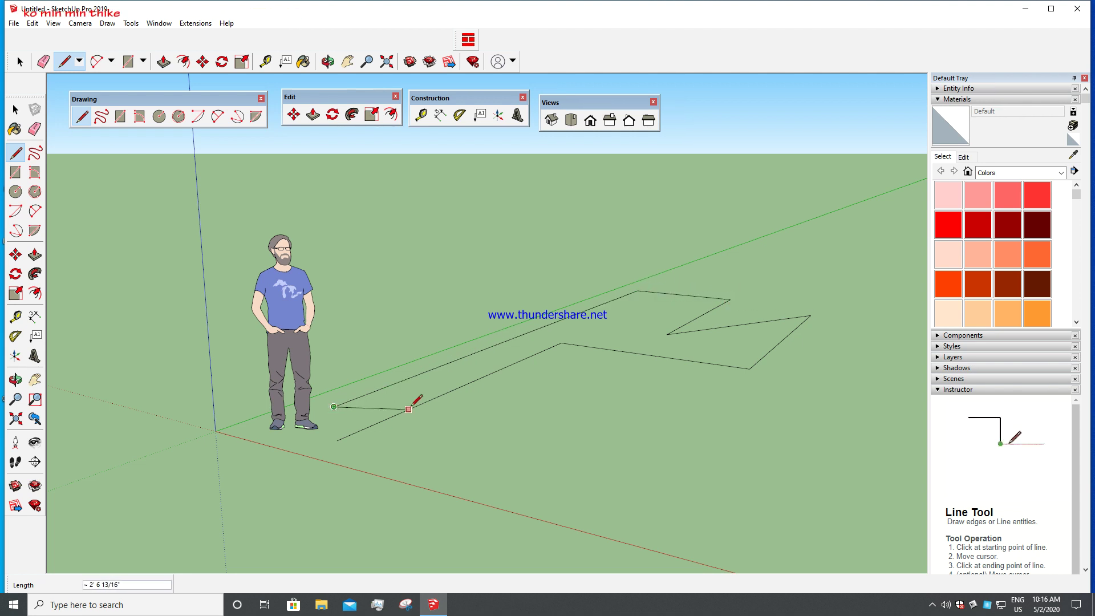
click(569, 459)
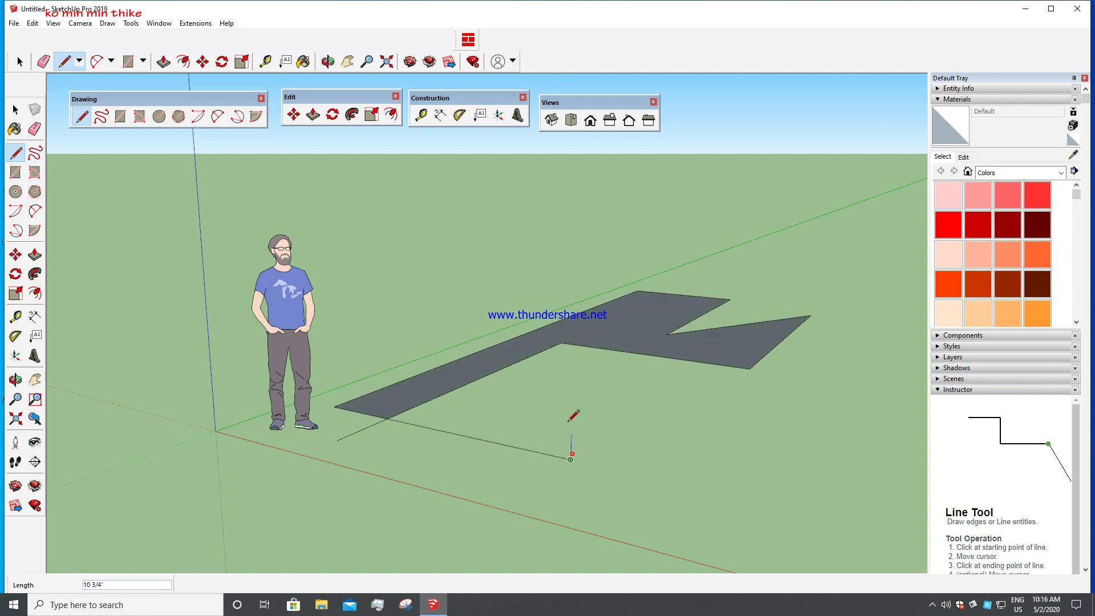
click(561, 344)
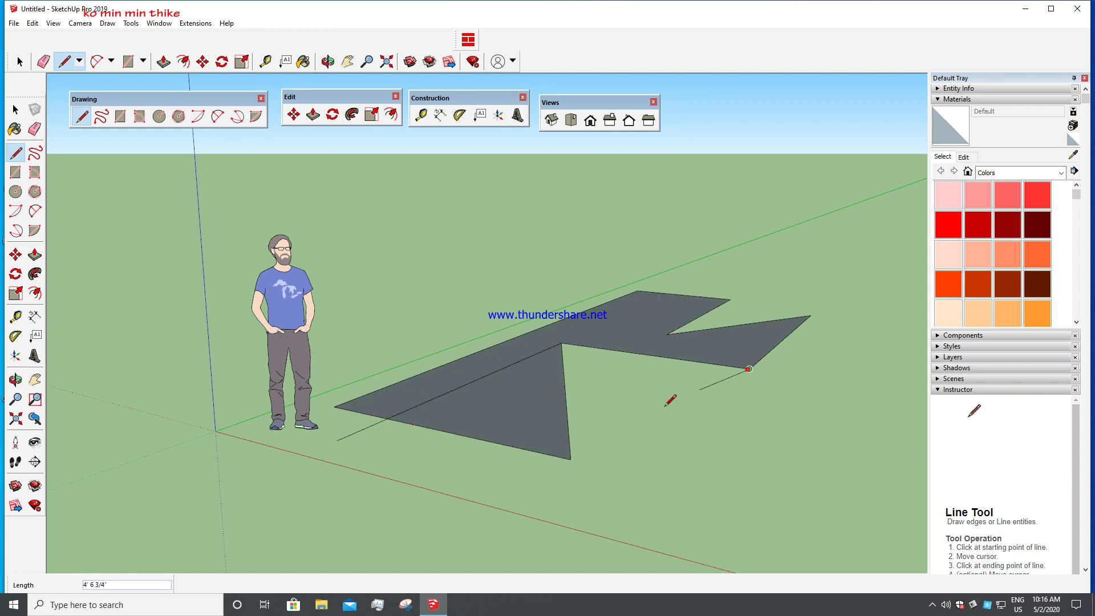
click(570, 459)
- Undo all the edges of the irregular shape and return to the Select tool
mouse_move(542, 440)
middle_down()
mouse_move(506, 433)
mouse_move(502, 491)
mouse_move(503, 459)
middle_up()
key(ctrl+z)
key(ctrl+z)
key(ctrl+z)
key(ctrl+z)
key(ctrl+z)
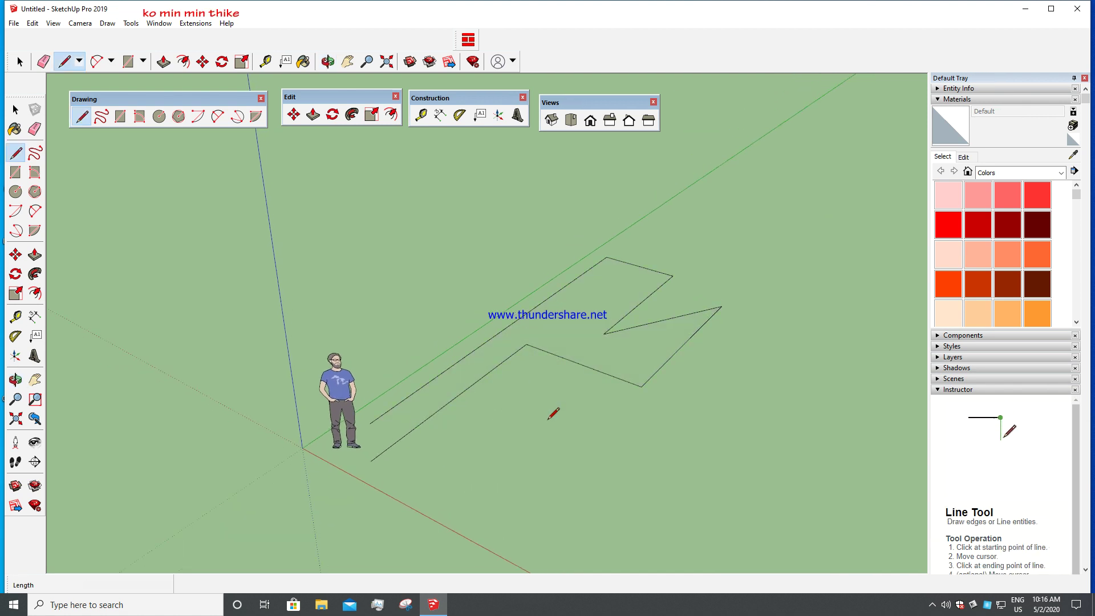
key(ctrl+z)
key(ctrl+z)
key(ctrl+z)
key(ctrl+z)
key(ctrl+z)
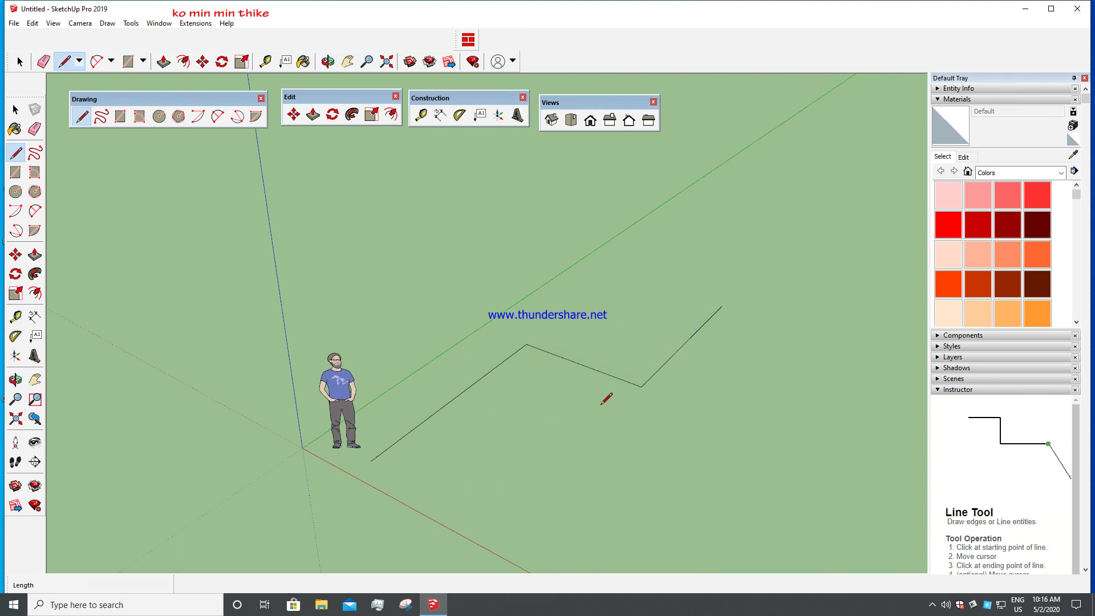
key(space)
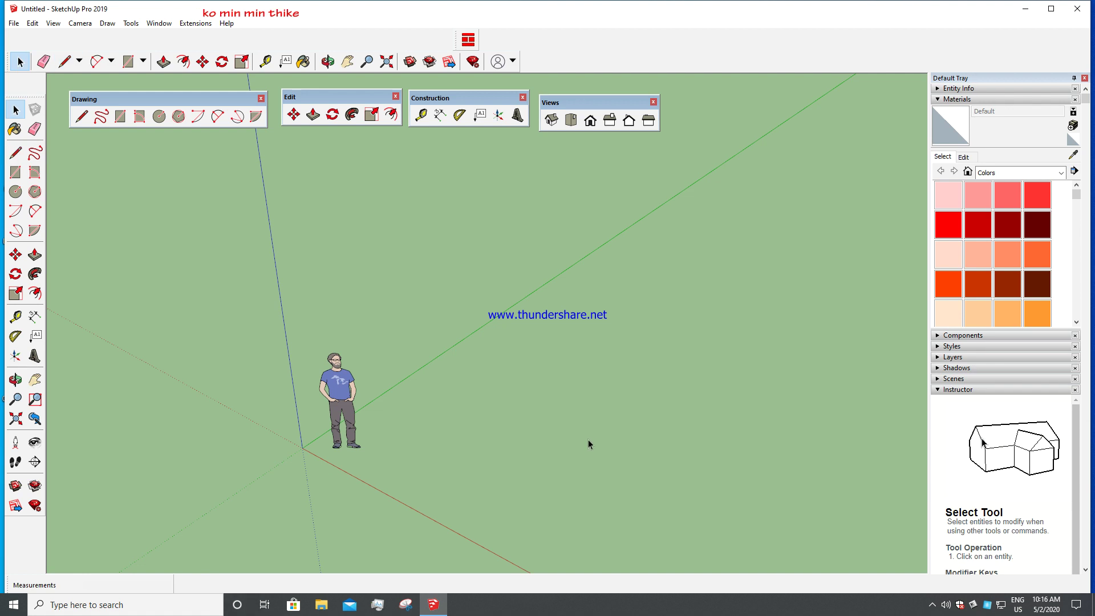
- Undock the Large Tool Set toolbar so it floats over the edge of the drawing area
drag(28, 98, 45, 126)
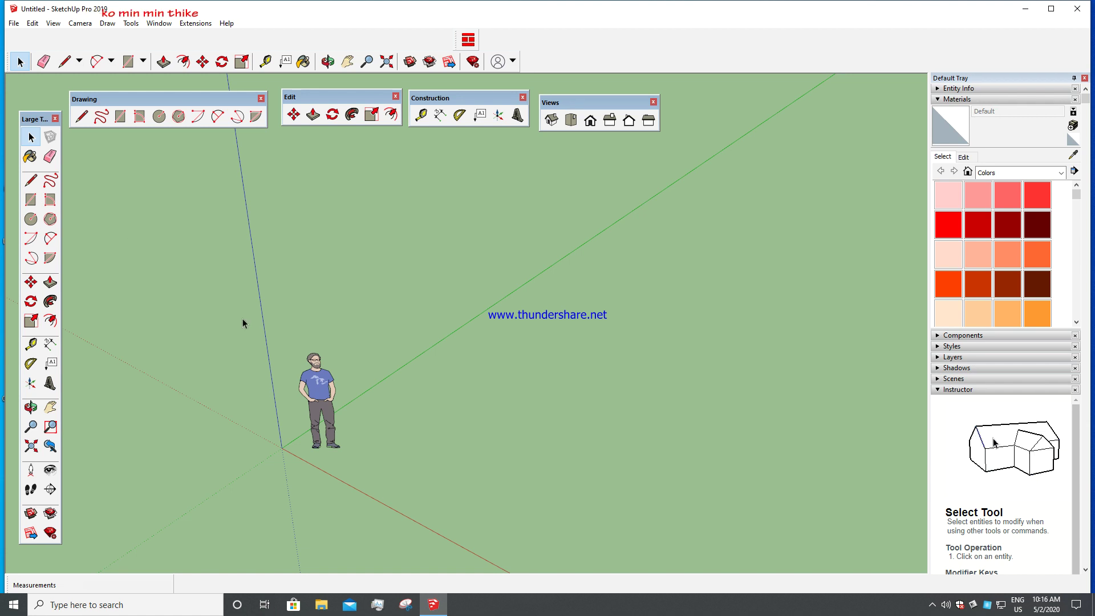
scroll(358, 419, up, 4)
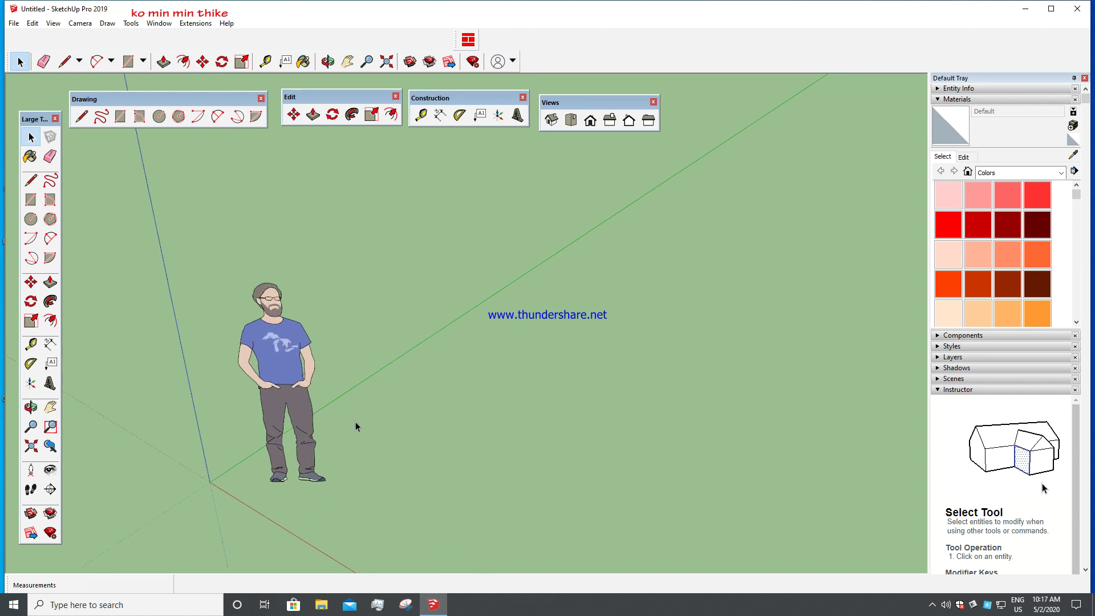
- Switch to the Line tool and back to Select, and look through the drawing and editing commands with their shortcuts
key(l)
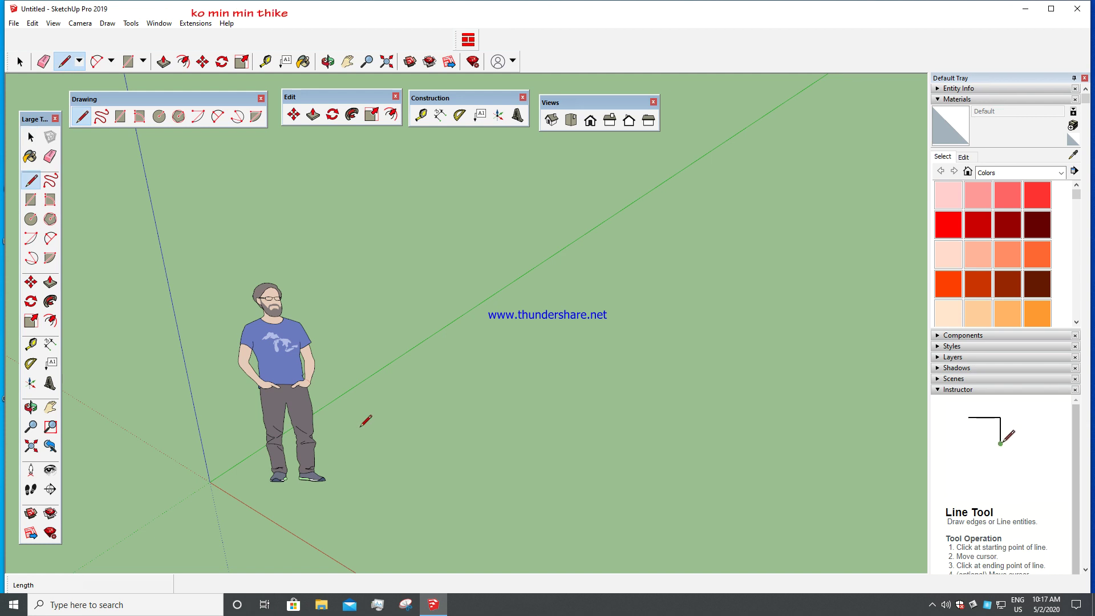
key(space)
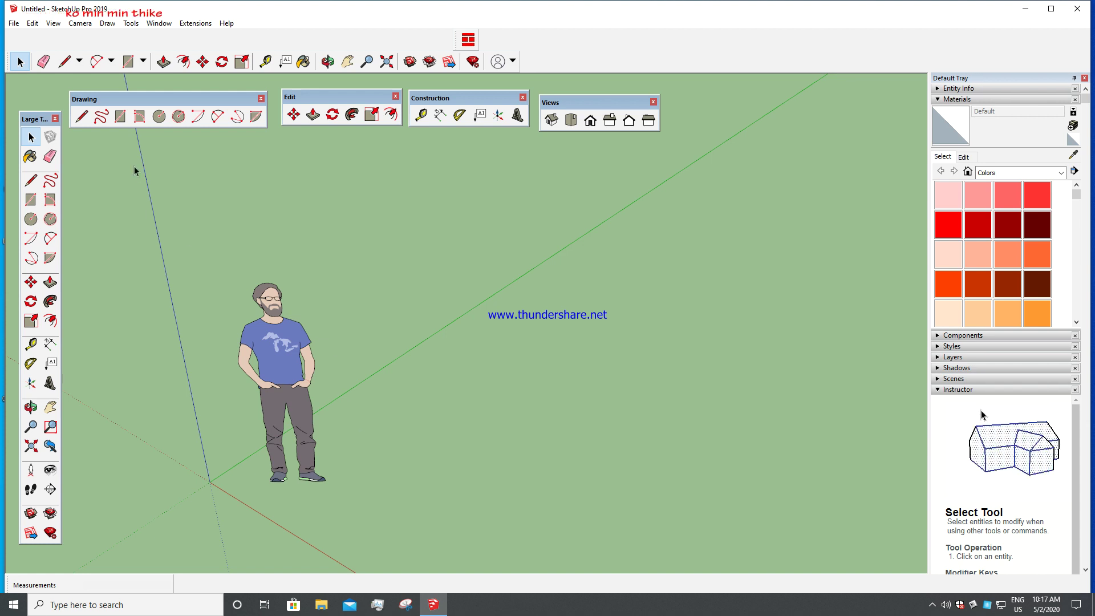
click(108, 22)
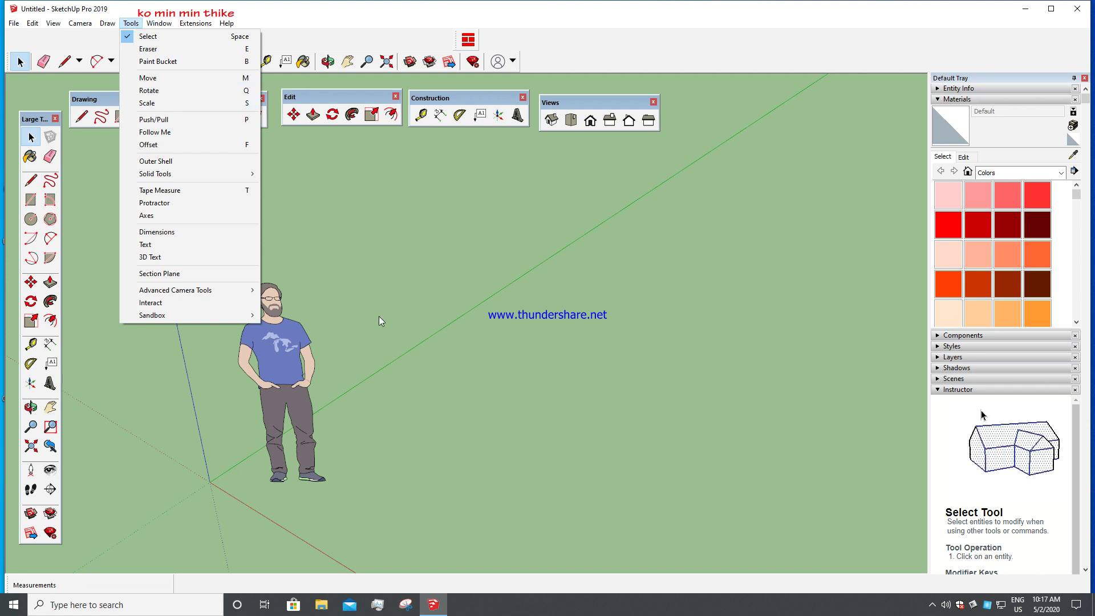
click(391, 328)
- Draw a single straight edge beside the figure with the Line tool, end the line and return to the Select tool
click(31, 181)
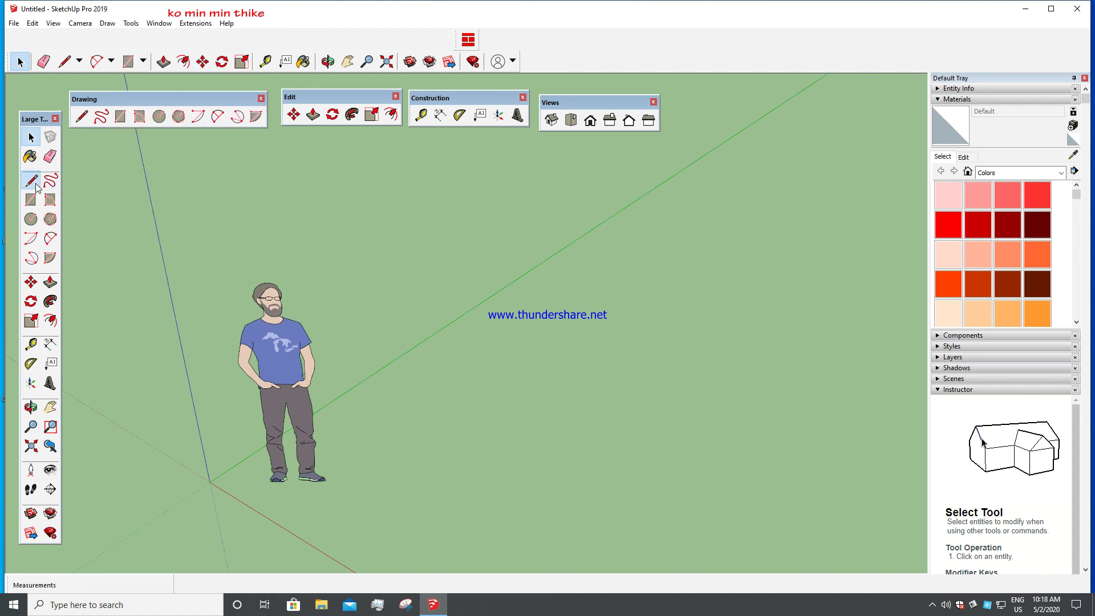
click(353, 470)
click(550, 317)
key(Escape)
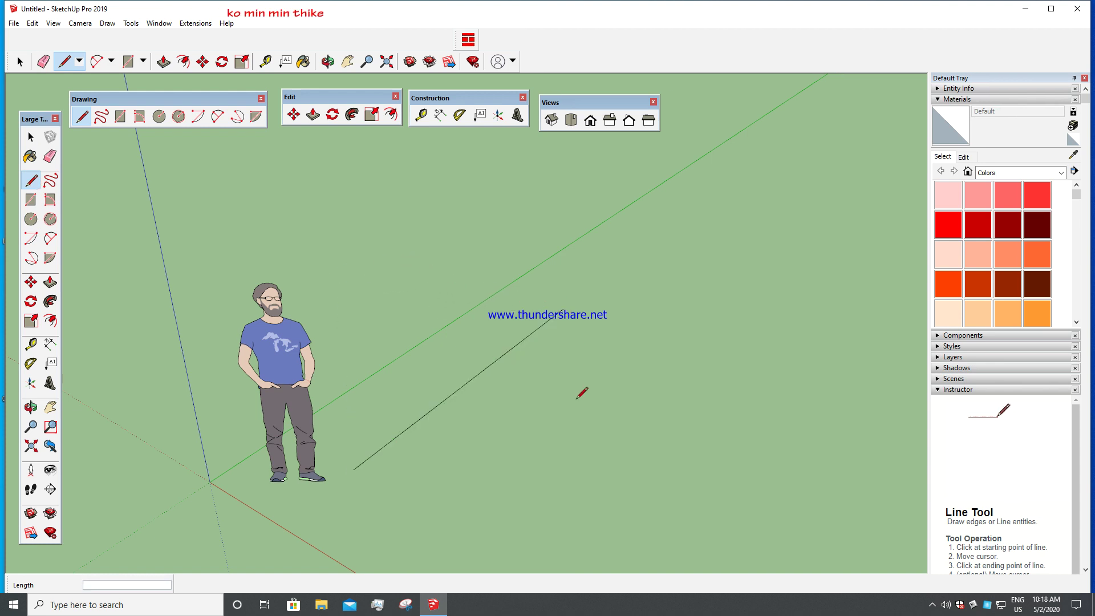
middle_drag(588, 395, 456, 374)
key(space)
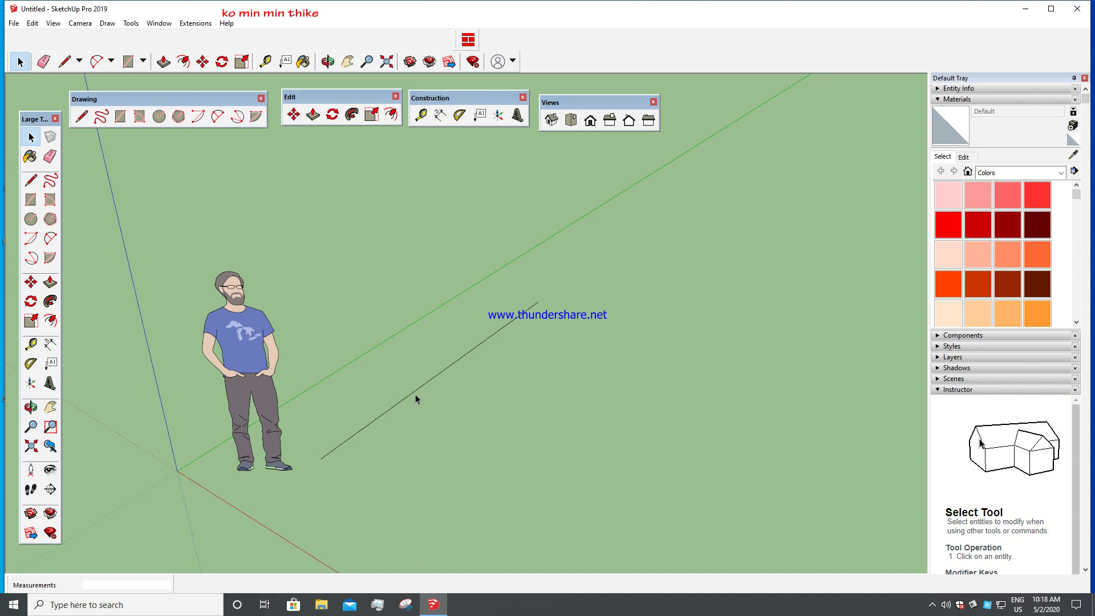
scroll(403, 399, down, 3)
scroll(348, 340, up, 3)
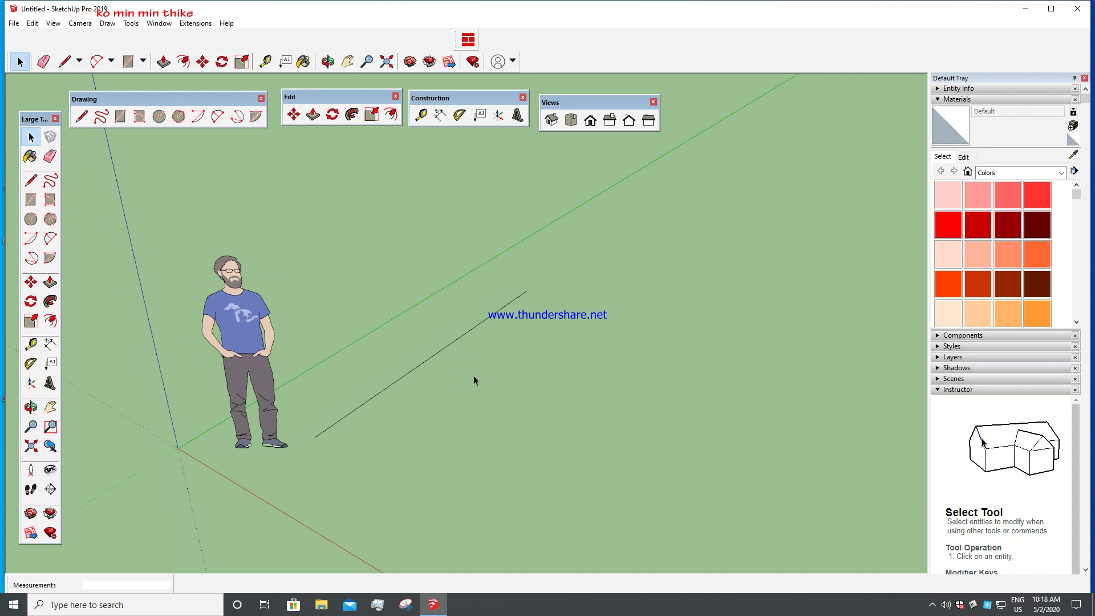
- Draw connected edges from partway along the single line to form a four-sided face and an adjoining triangular face
key(l)
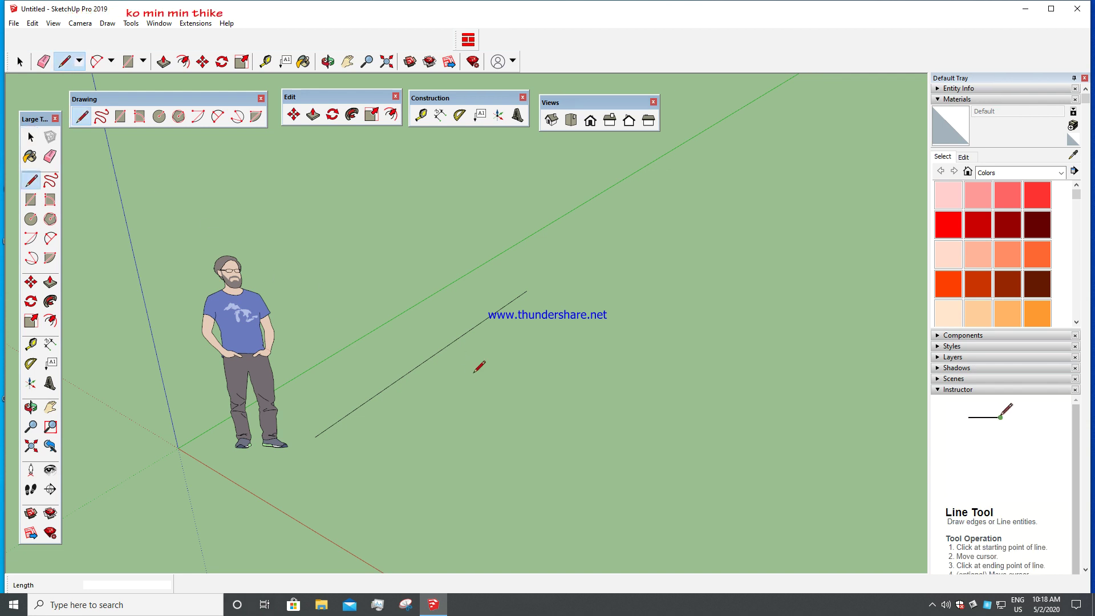
key(space)
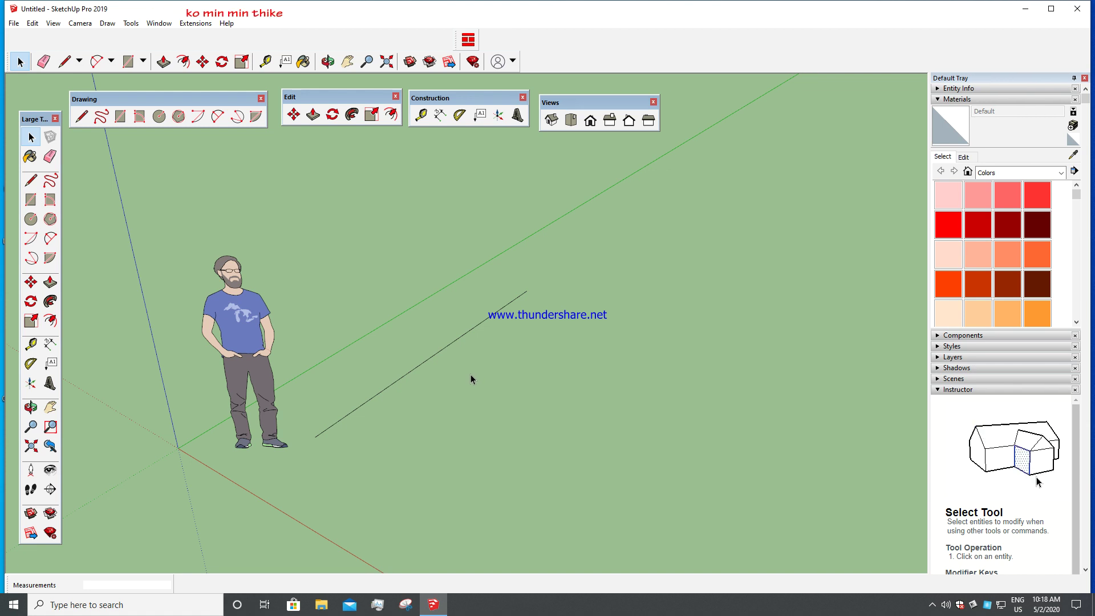
key(l)
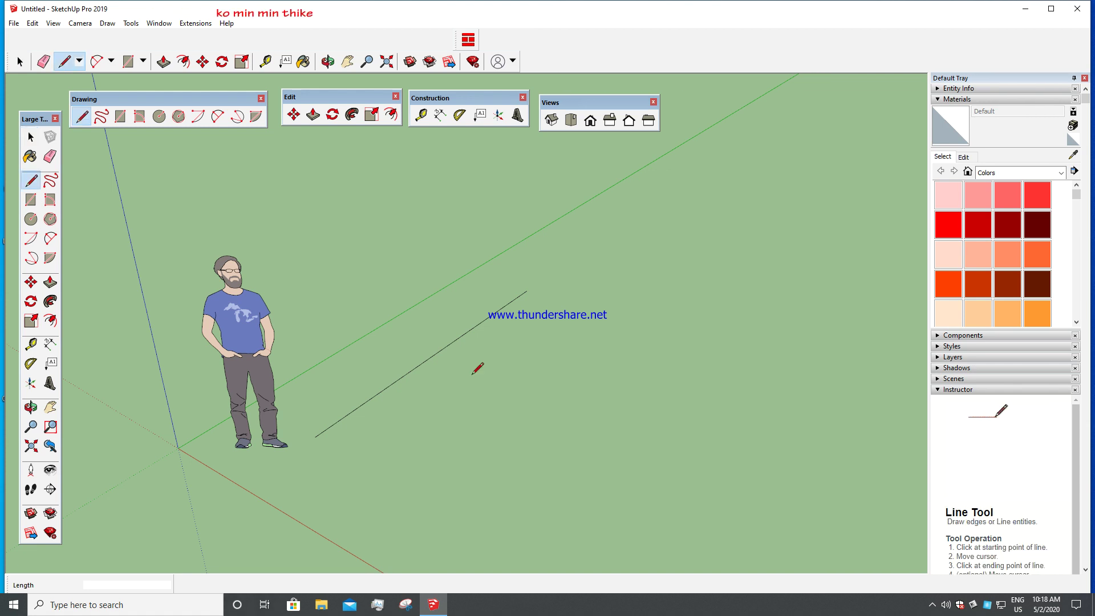
click(436, 353)
click(531, 392)
click(638, 298)
click(528, 251)
click(528, 291)
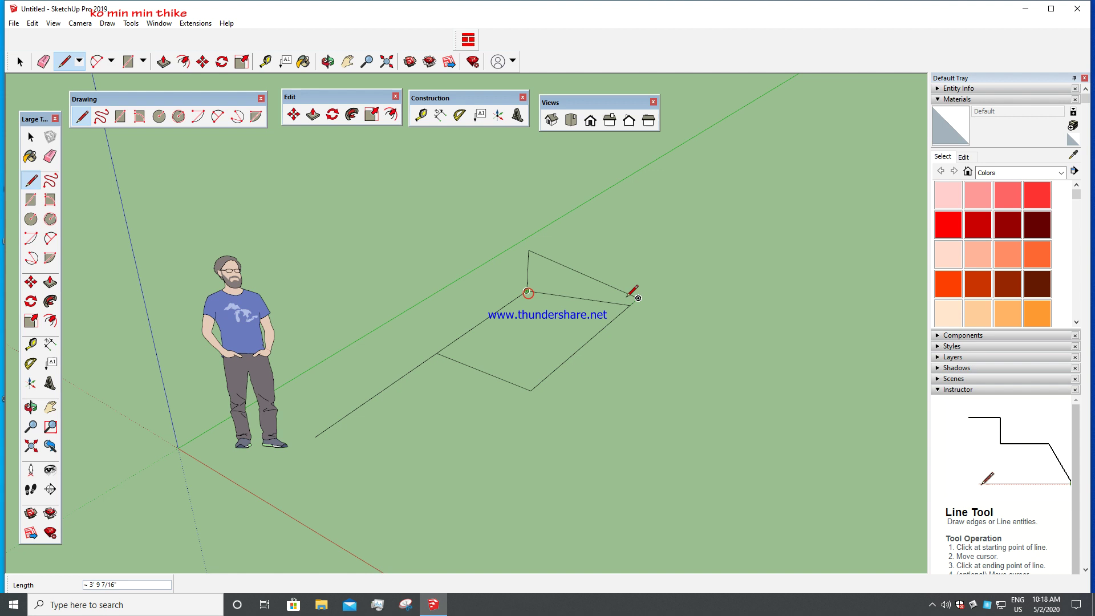
click(636, 298)
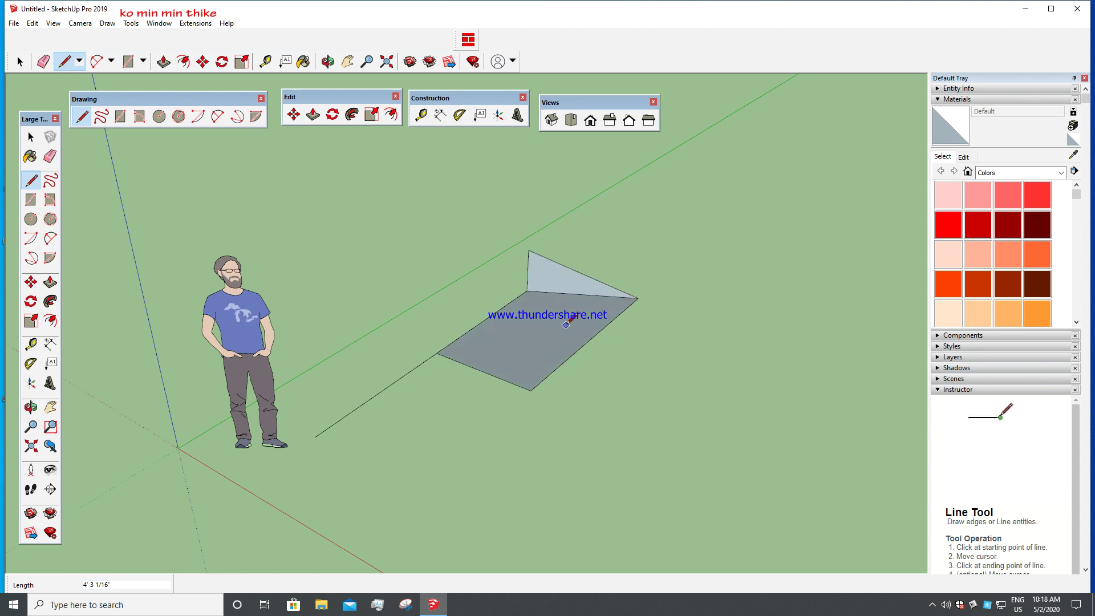
- Undo both faces and the single line, and return to the Select tool
key(ctrl+z)
key(ctrl+z)
key(ctrl+z)
key(ctrl+z)
key(ctrl+z)
key(ctrl+z)
key(space)
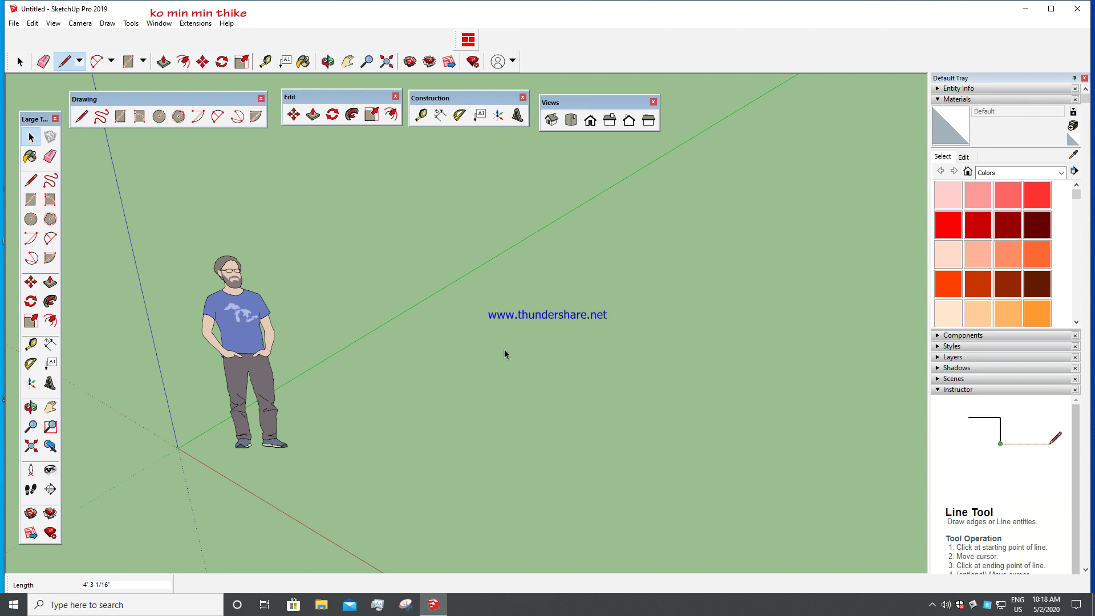
key(space)
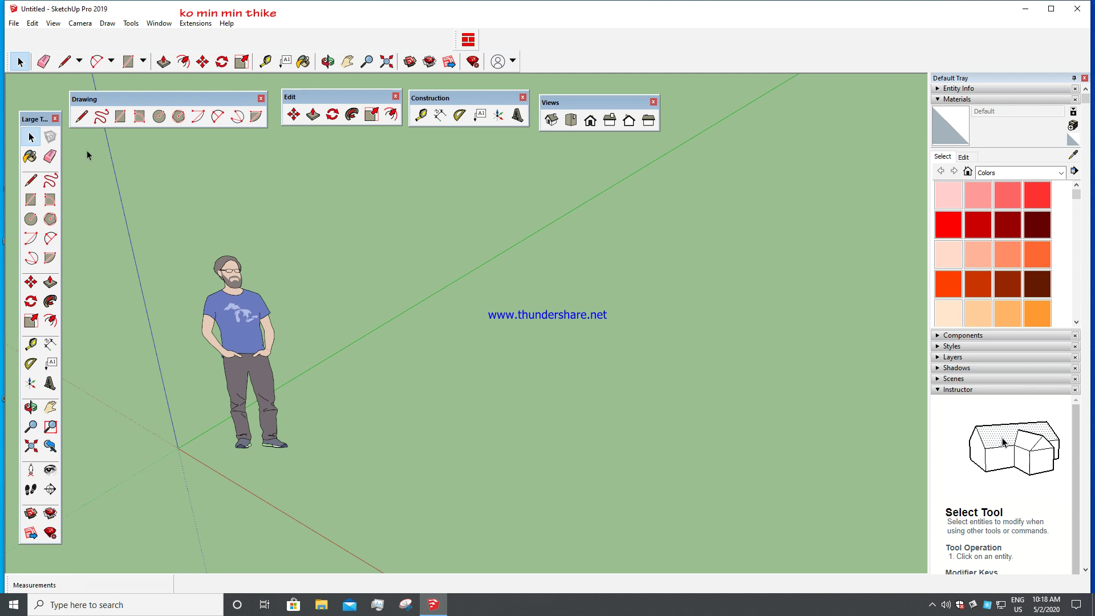
- Draw a closed four-sided face beside the figure with the Line tool, making its third side about 6' 5" long
click(81, 116)
click(342, 429)
click(471, 339)
click(586, 380)
scroll(586, 376, down, 2)
click(491, 464)
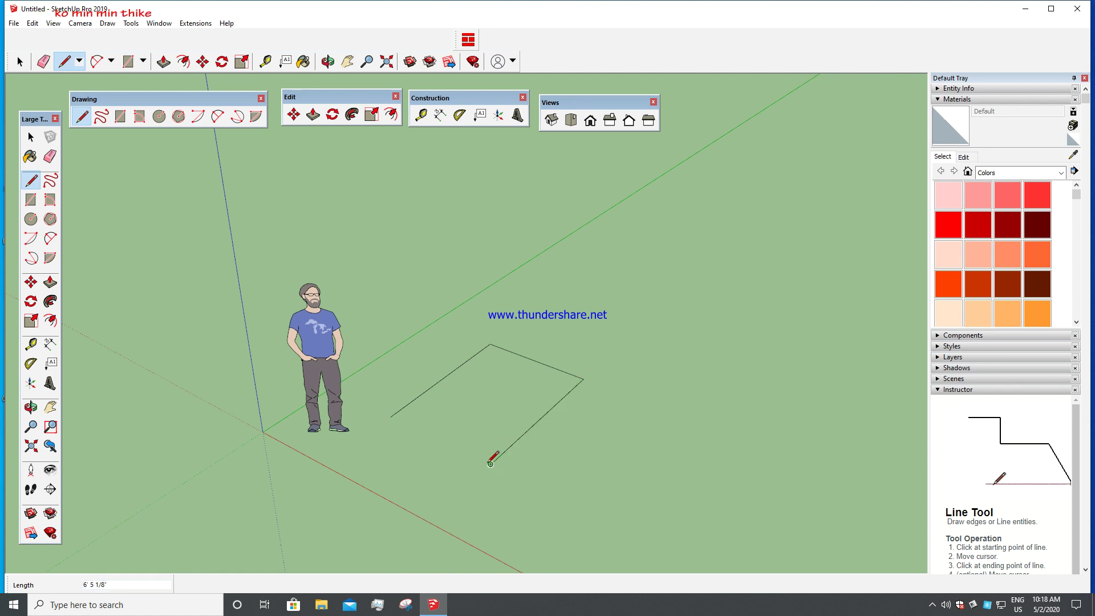
click(391, 417)
key(space)
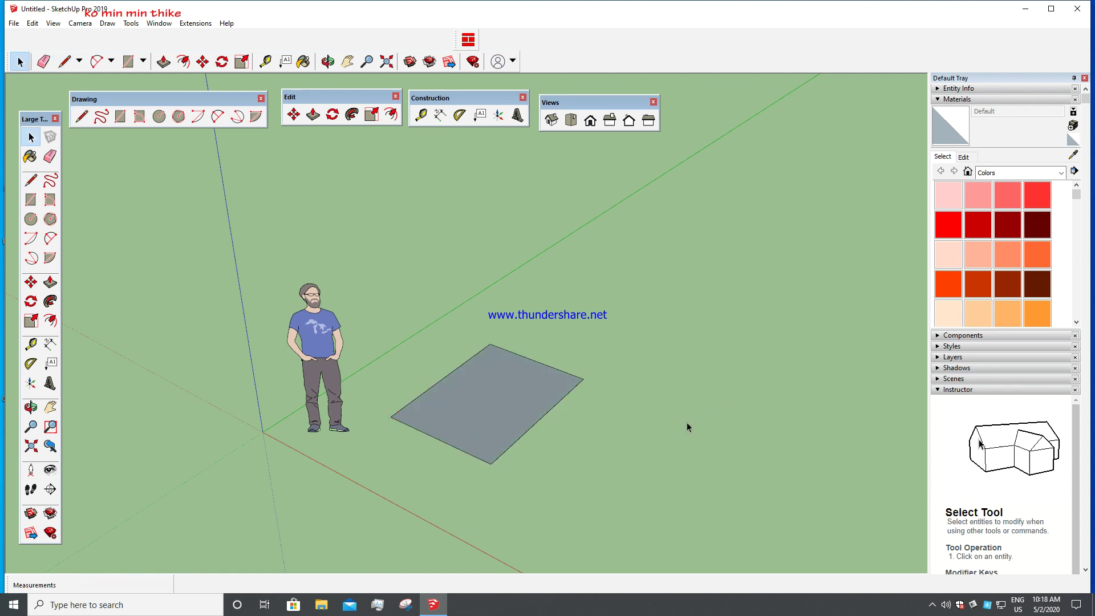
- Select the whole four-sided face with its edges and delete it
click(576, 444)
drag(584, 461, 427, 358)
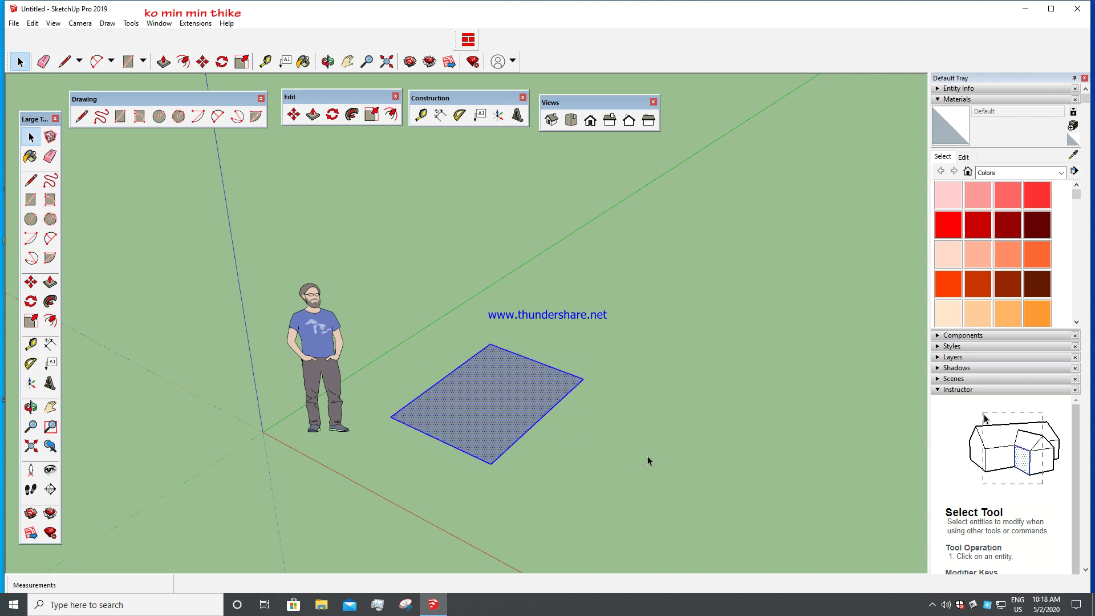
key(Delete)
scroll(466, 396, down, 2)
middle_drag(467, 395, 542, 418)
scroll(608, 423, up, 2)
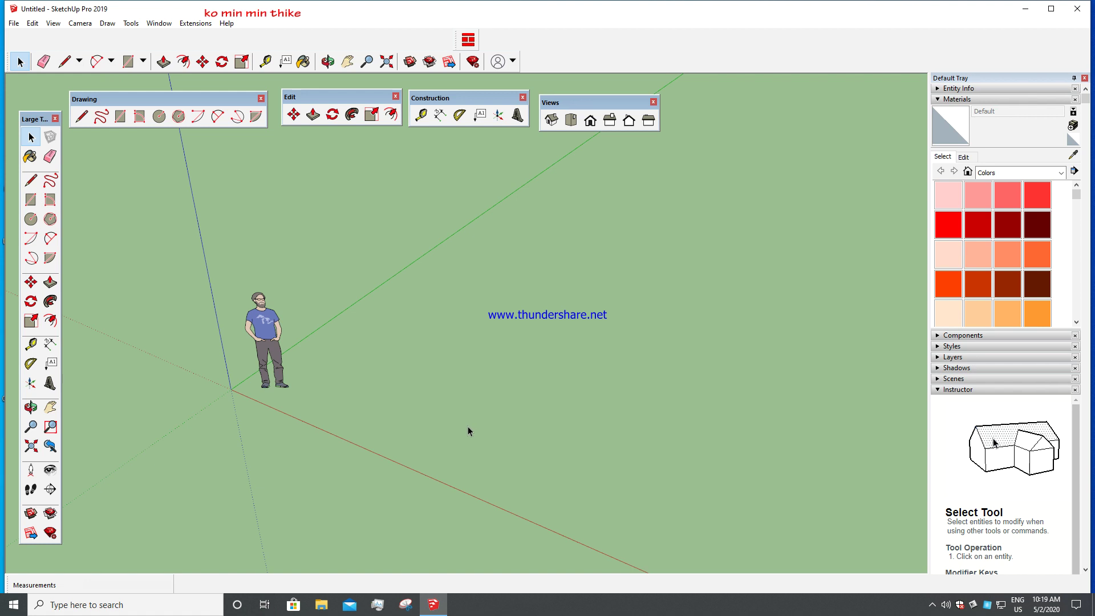
scroll(271, 389, up, 2)
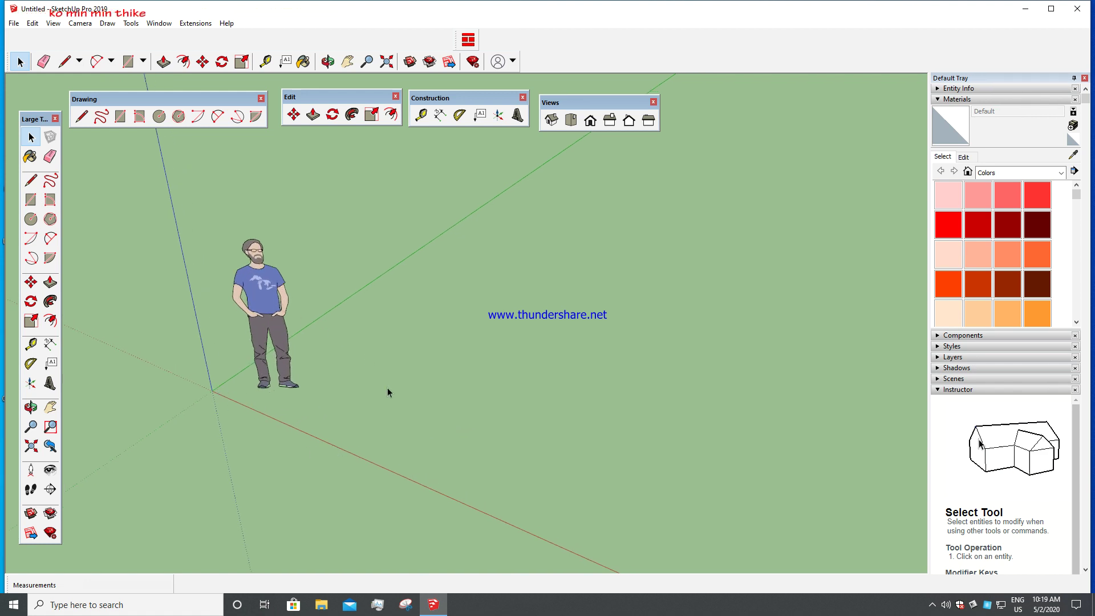
- Draw a rectangle on the ground beside the figure, between the red and green axes, and return to the Select tool
scroll(372, 390, down, 1)
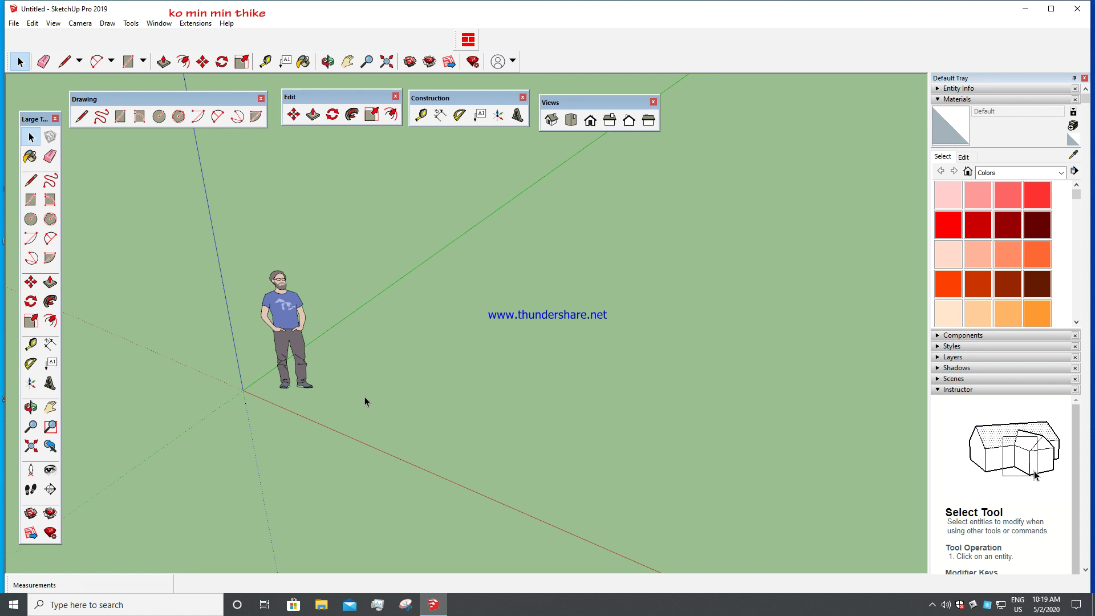
key(l)
click(243, 390)
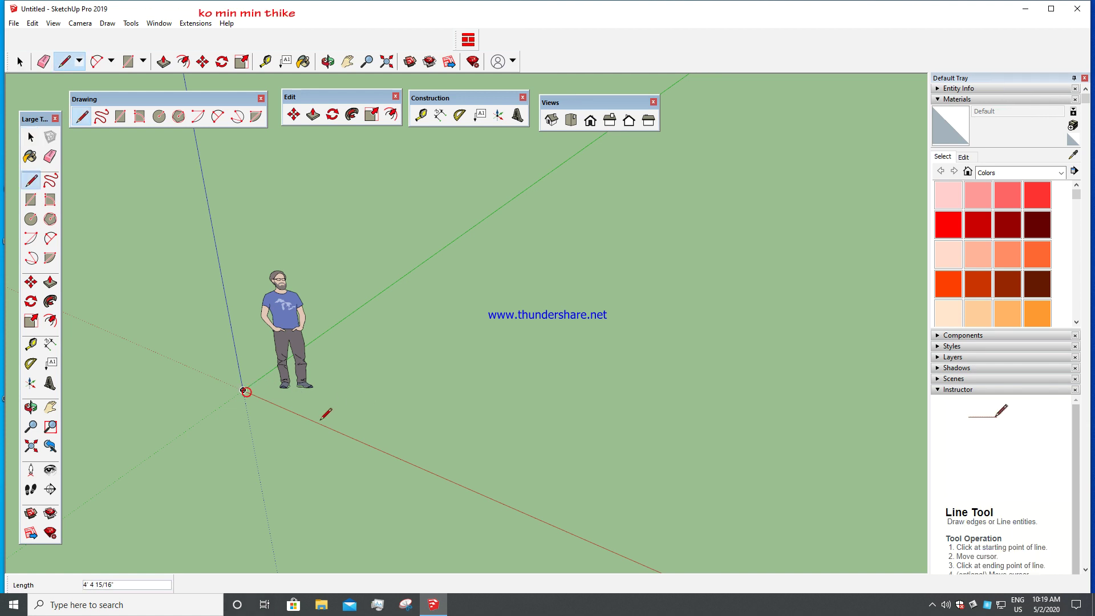
key(r)
click(351, 420)
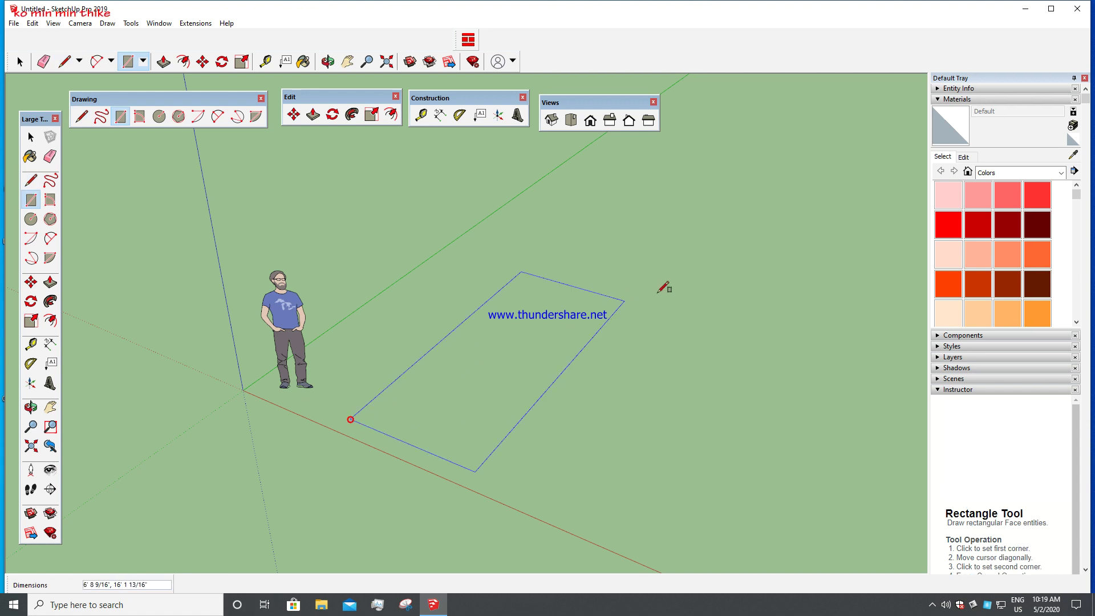
click(820, 237)
scroll(401, 320, down, 2)
key(space)
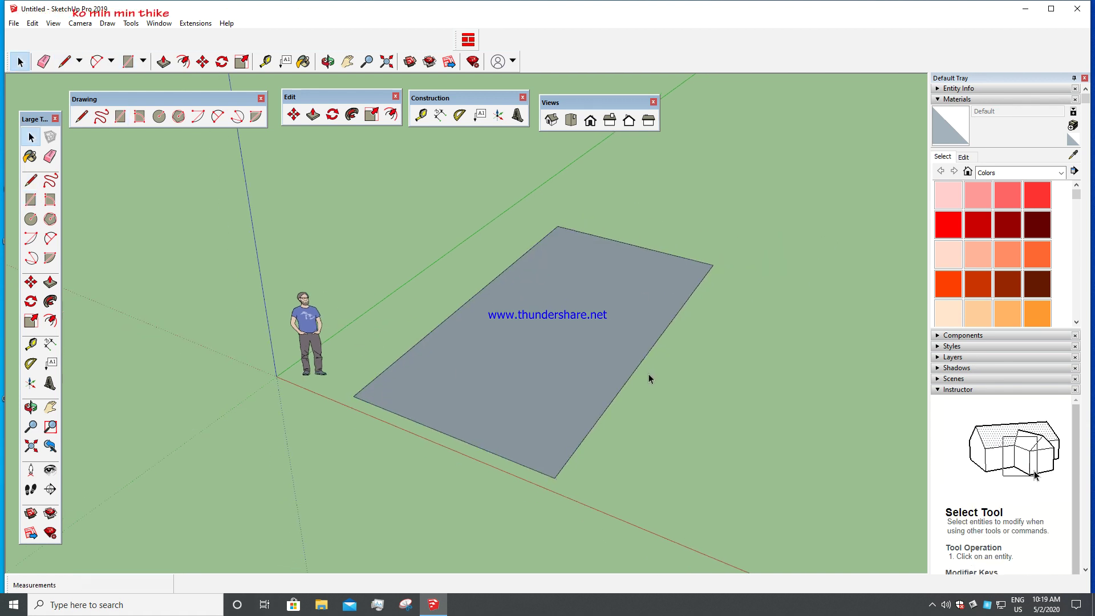
- Select the rectangle's face together with its edges and delete it
scroll(673, 320, up, 2)
scroll(678, 308, down, 1)
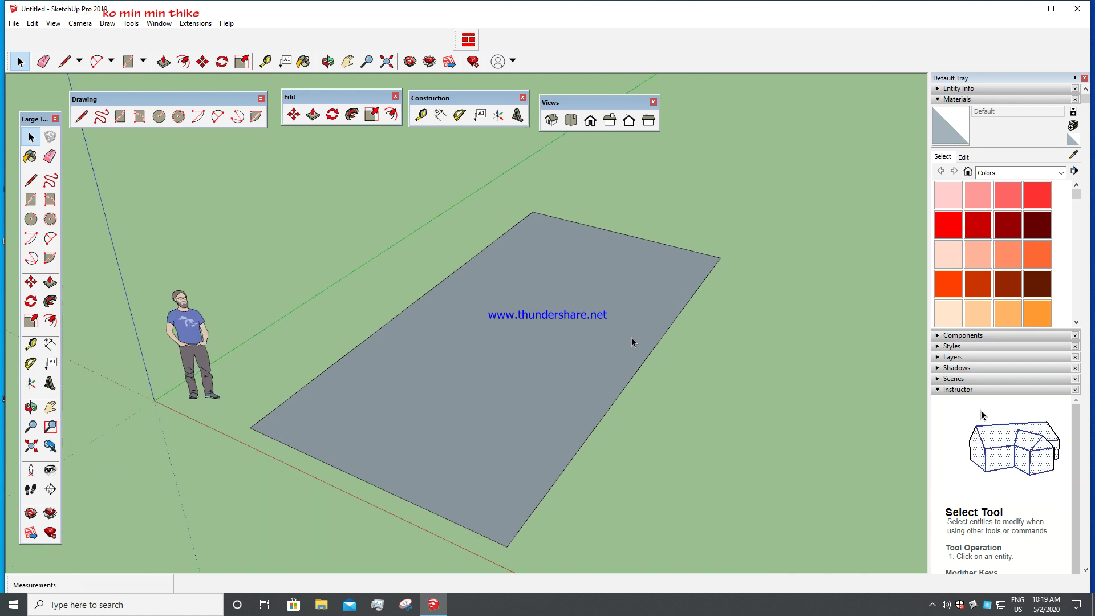
double_click(567, 364)
key(Delete)
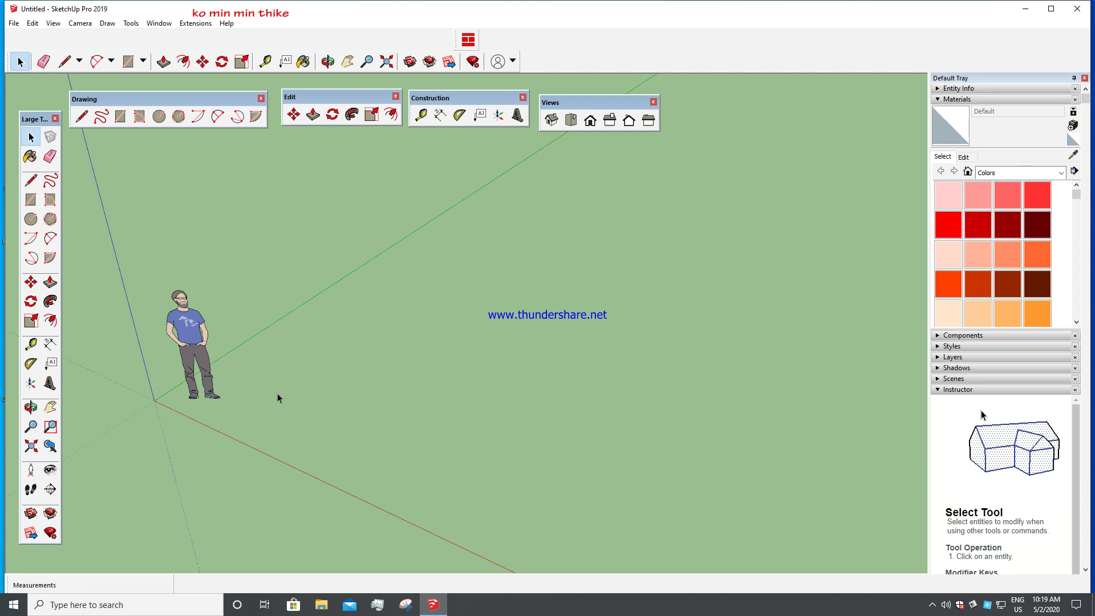
- Start a line on the ground beside the figure, try a 13' segment parallel to the green axis, and undo that segment
click(82, 116)
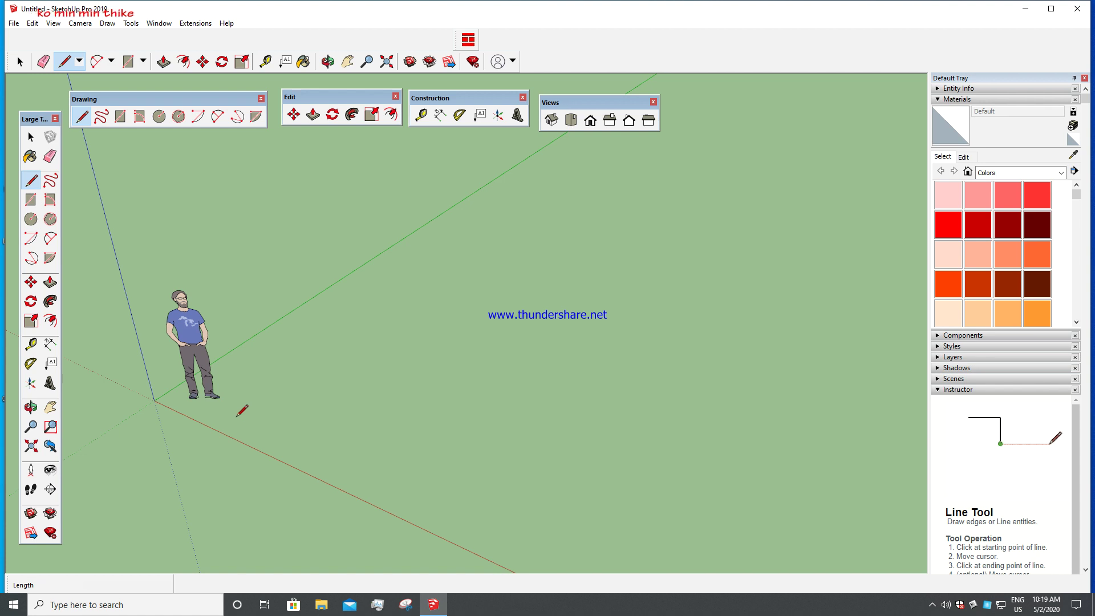
click(232, 416)
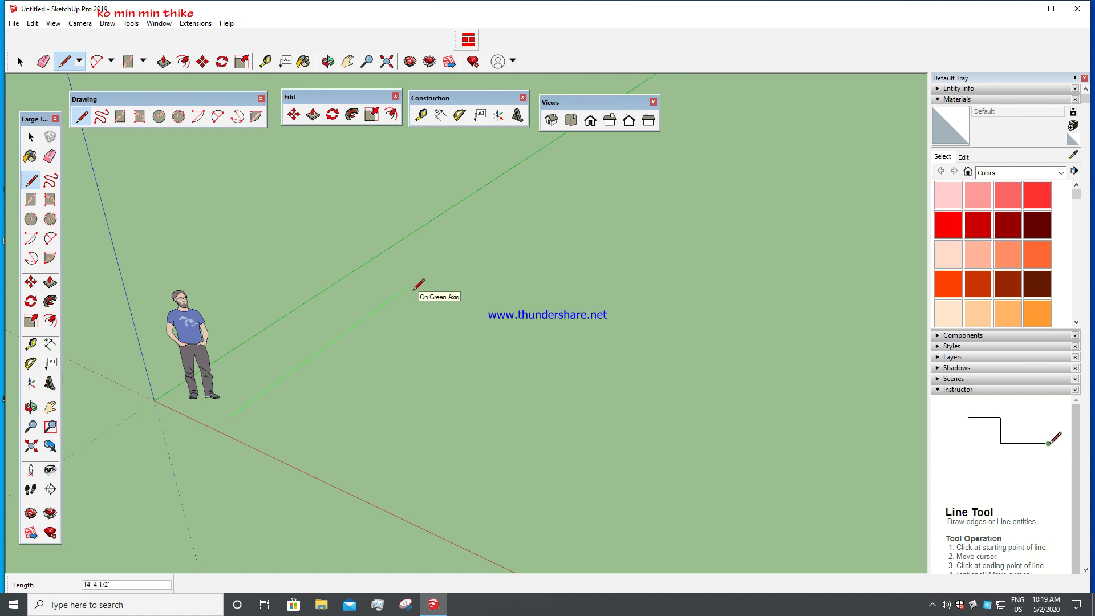
click(426, 289)
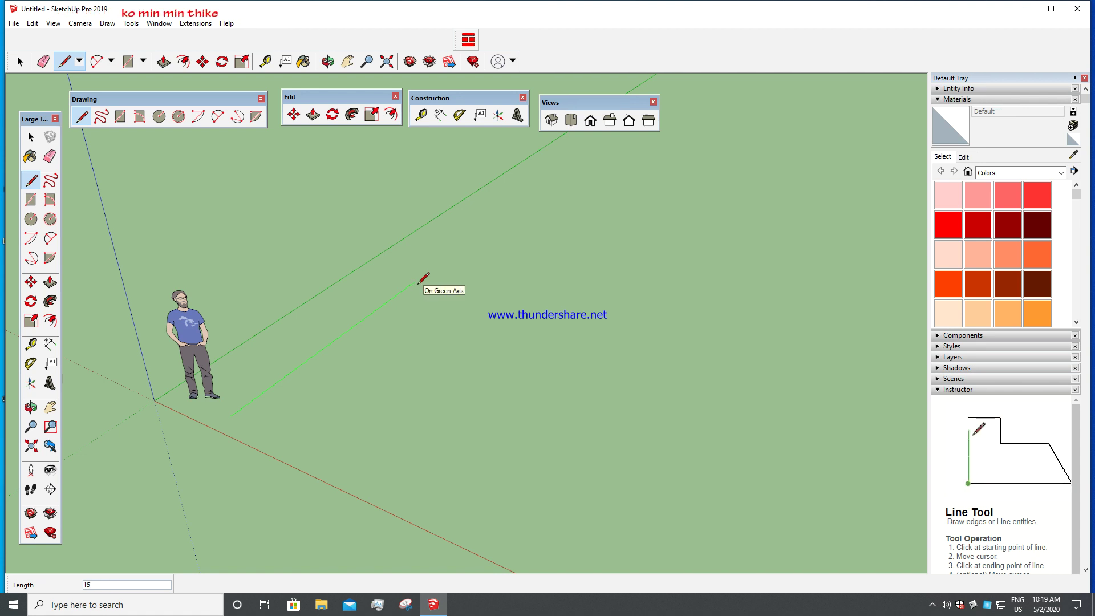
text(13')
key(Return)
key(ctrl+z)
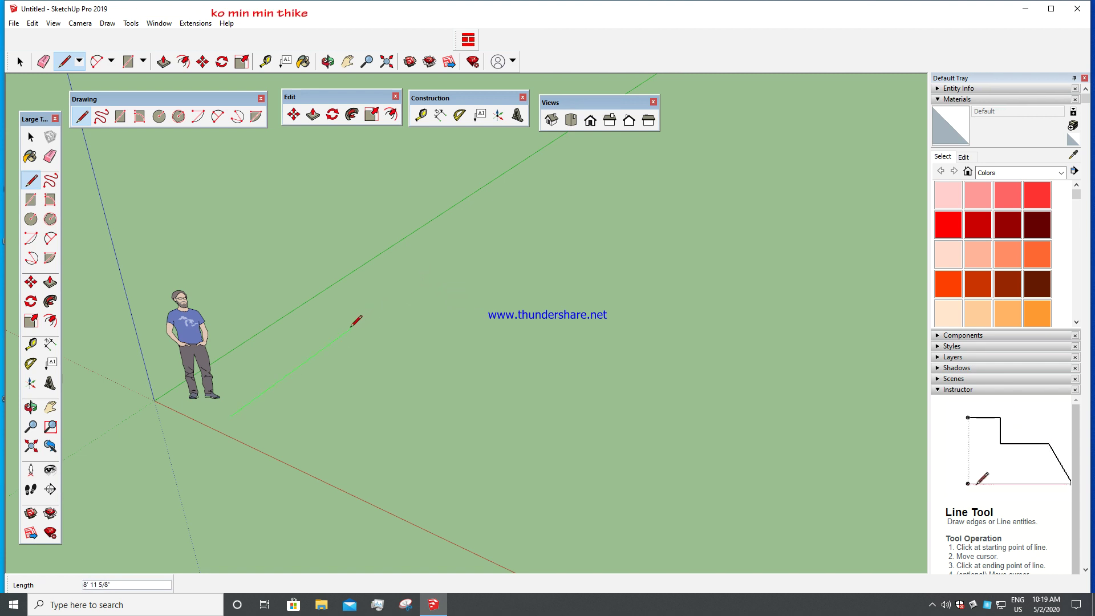
- Draw a 15' edge from the same start point with its direction locked parallel to the green axis, and end the line
scroll(356, 322, up, 2)
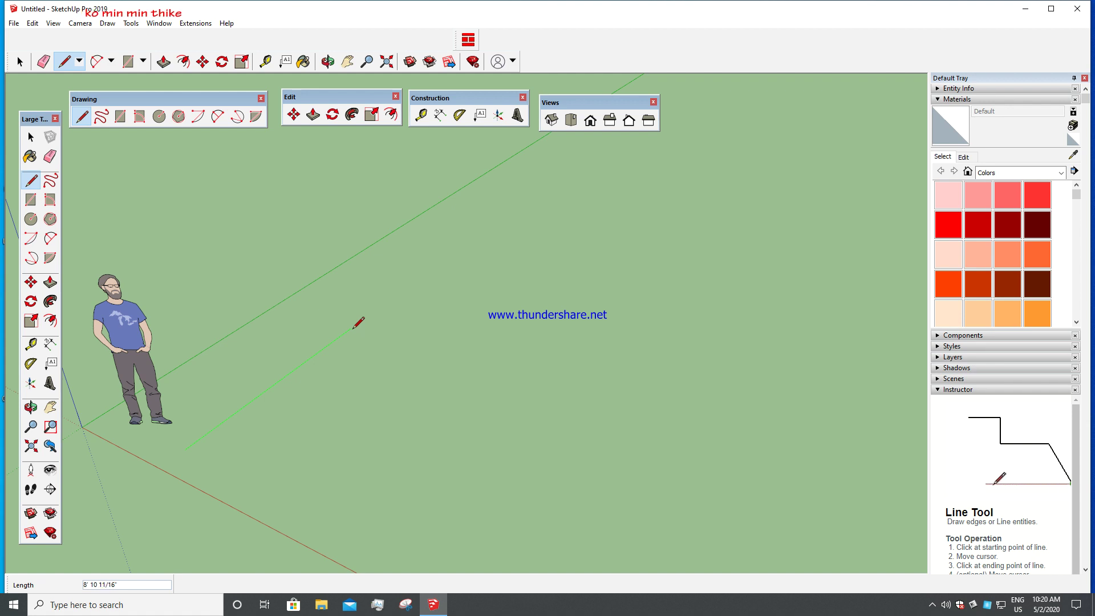
key(shift)
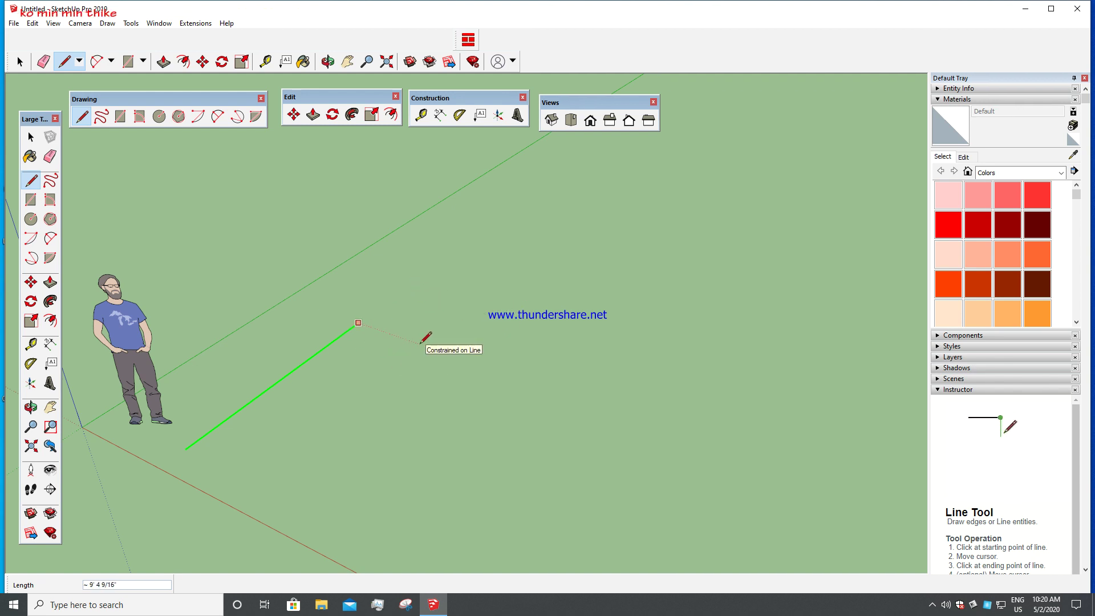
text(15)
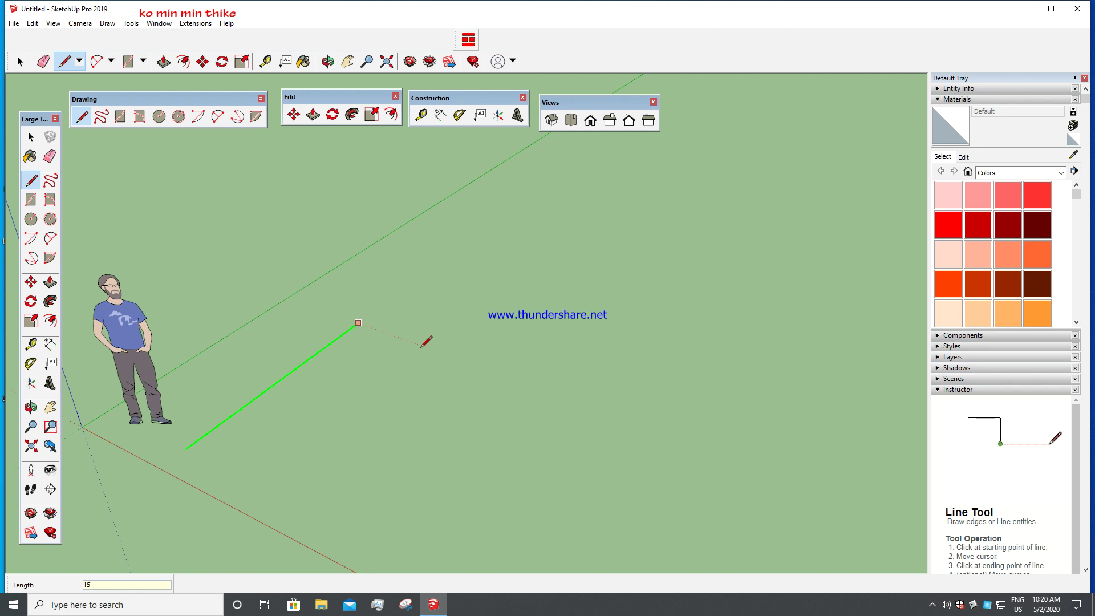
key(Return)
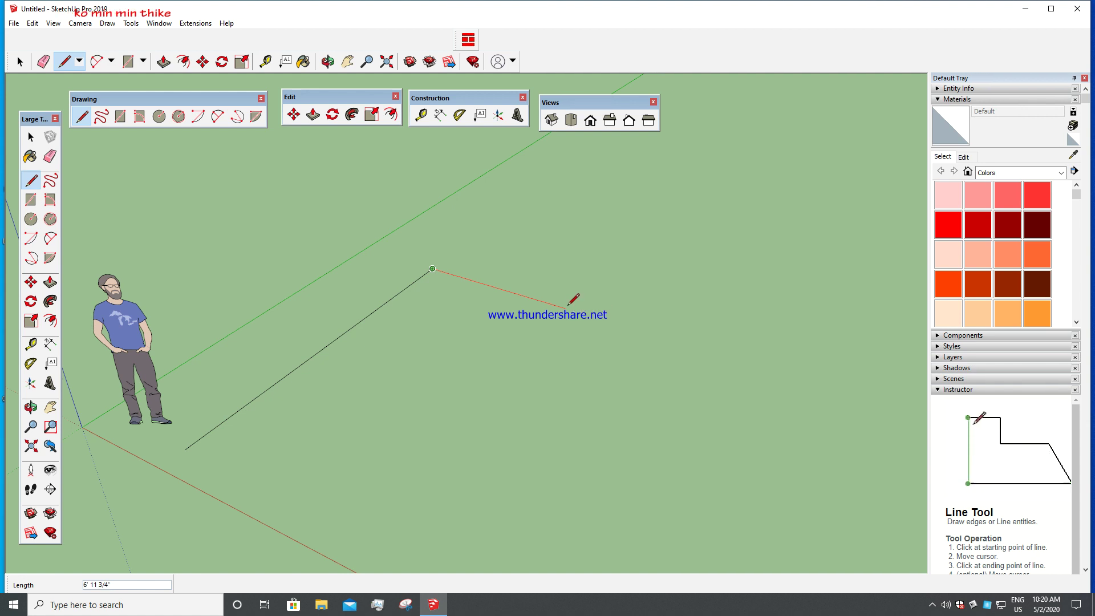
key(space)
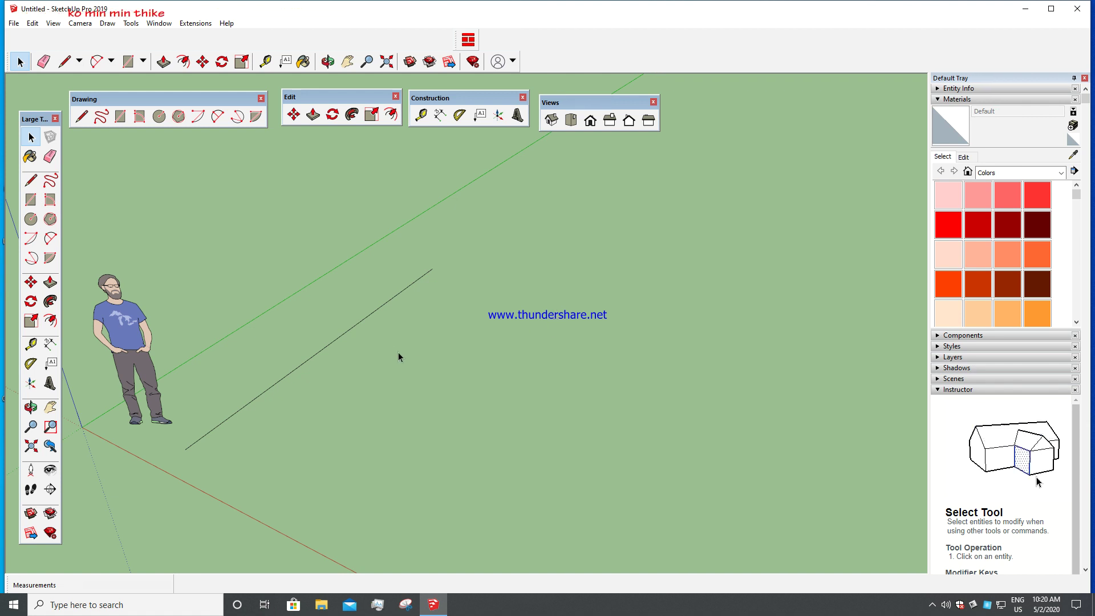
- Draw a 10' edge from the far end of the 15' edge, locked parallel to the red axis
key(l)
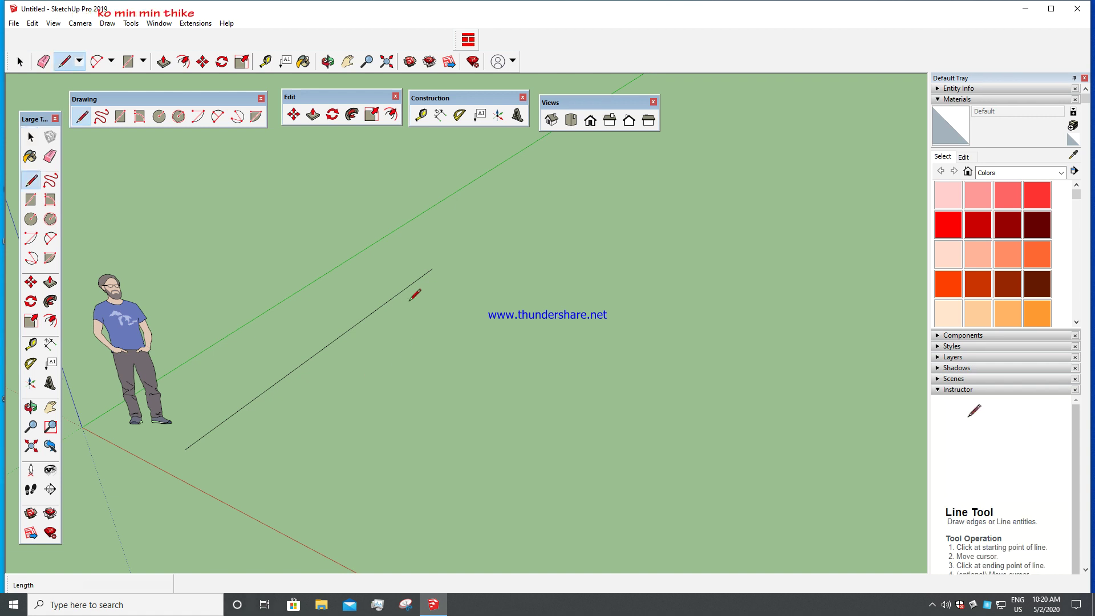
click(432, 268)
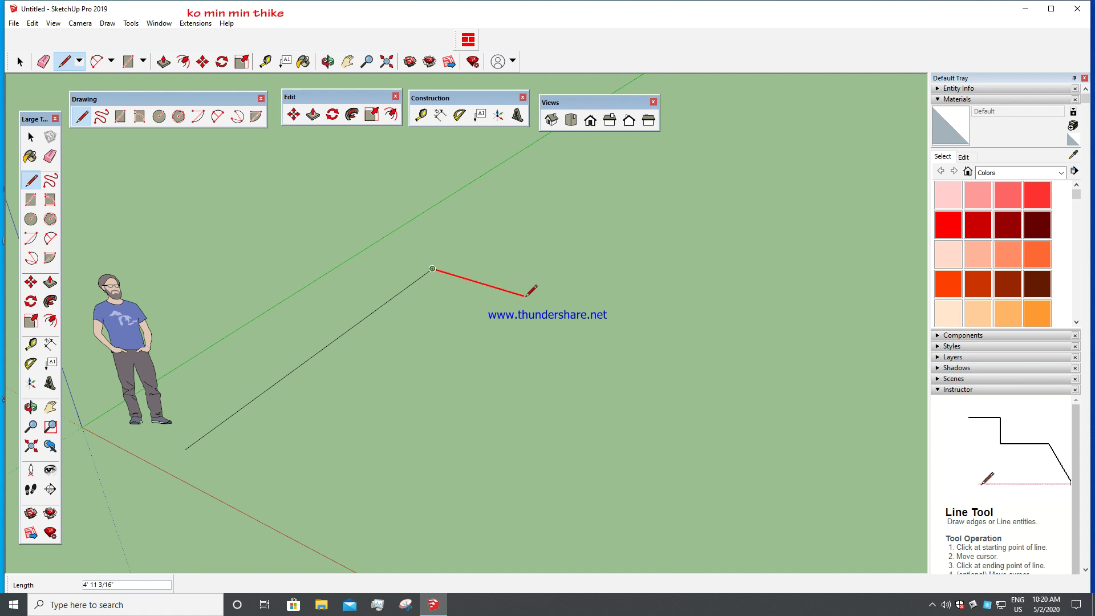
key(shift)
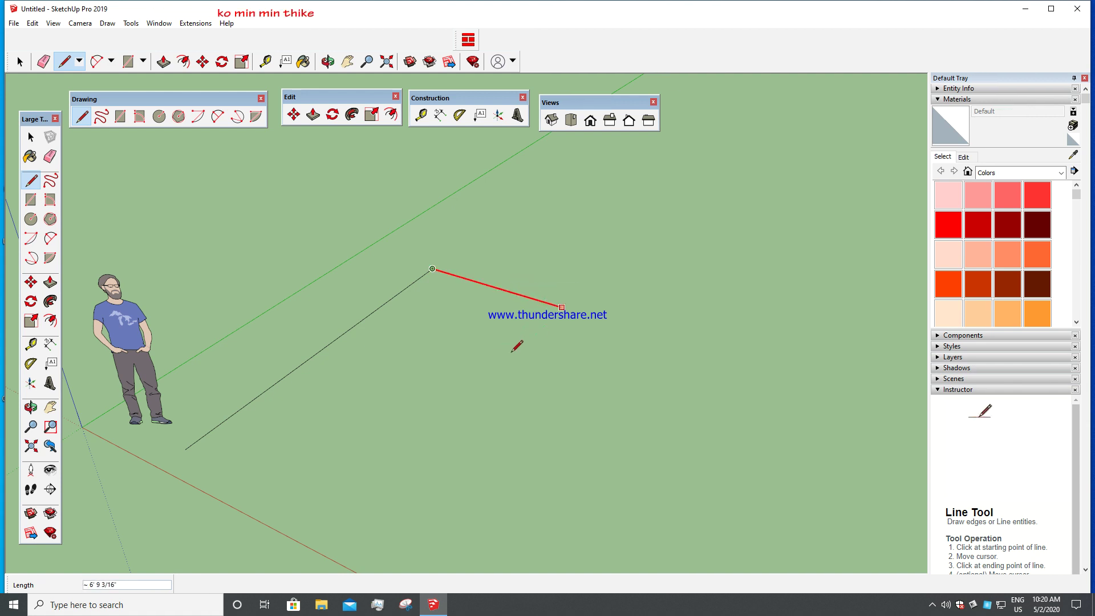
text(10)
key(Return)
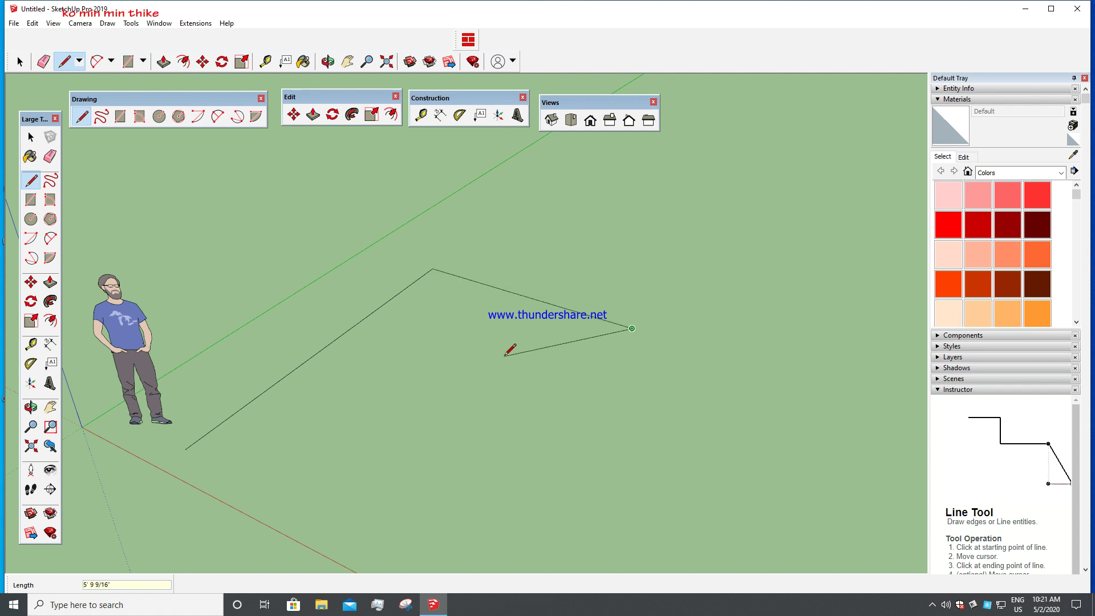
- Close the outline with an edge back to the start of the 15' edge to form a triangular face
scroll(502, 357, down, 2)
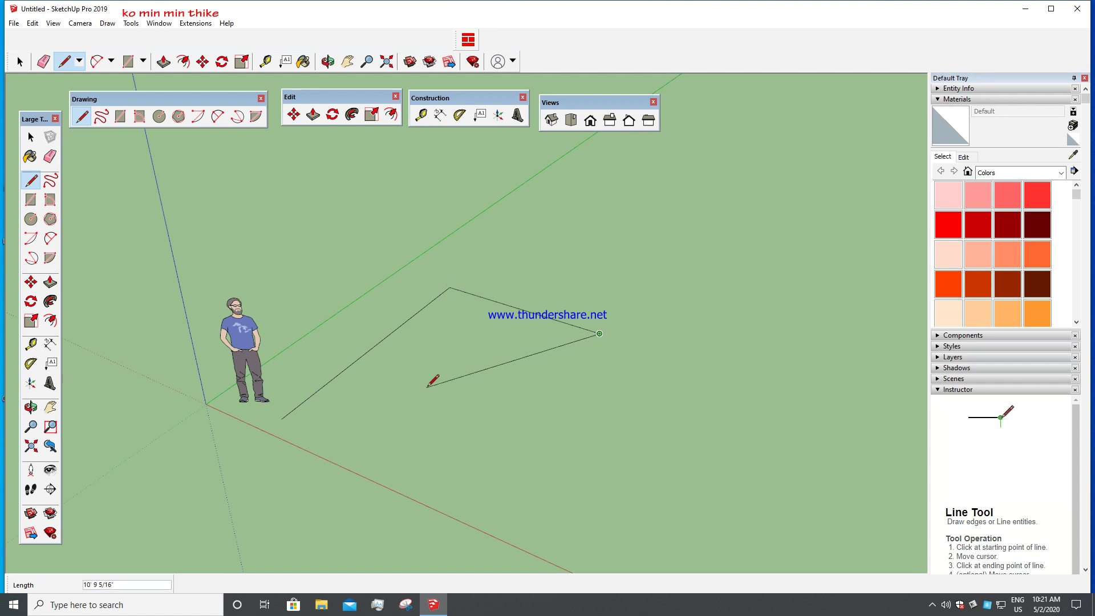
scroll(439, 380, up, 2)
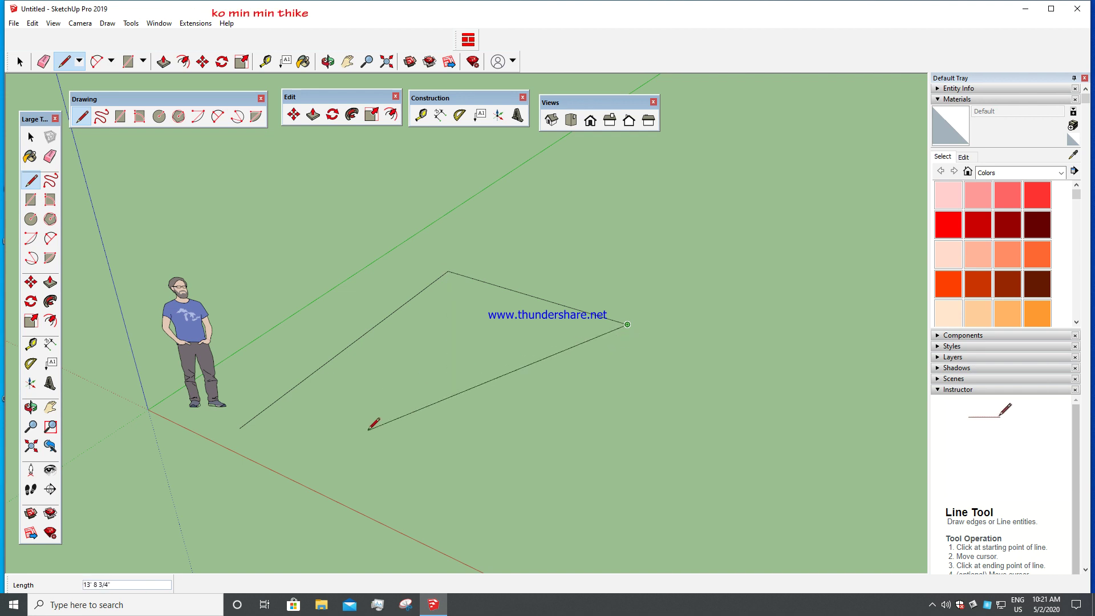
click(240, 428)
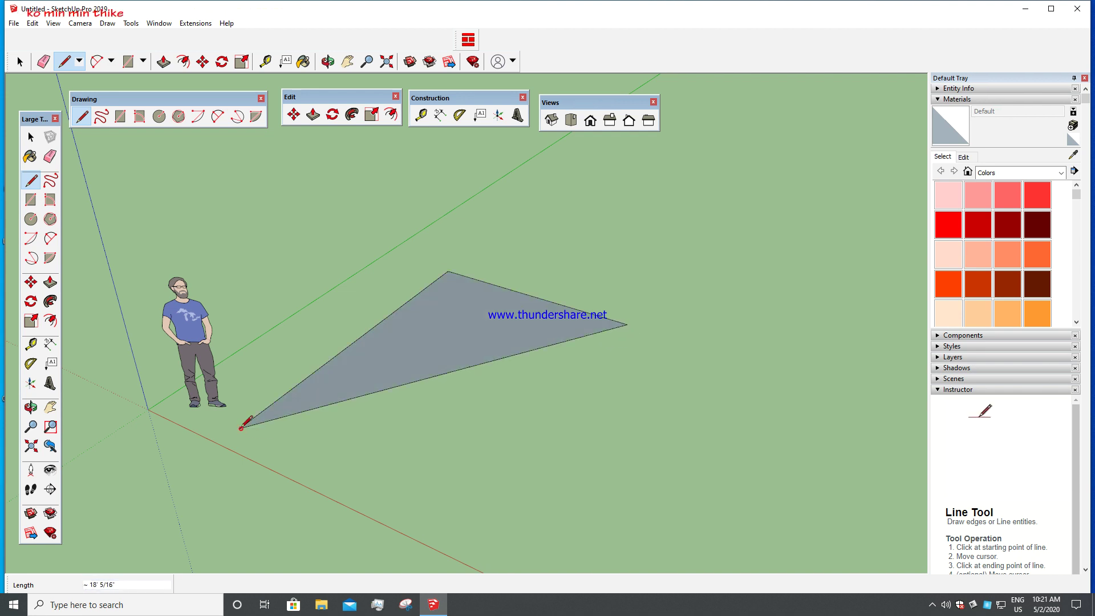
- Extend the triangle's longest edge by 5' beyond the corner nearest the figure, keeping it in line
middle_drag(240, 428, 621, 362)
scroll(343, 409, up, 3)
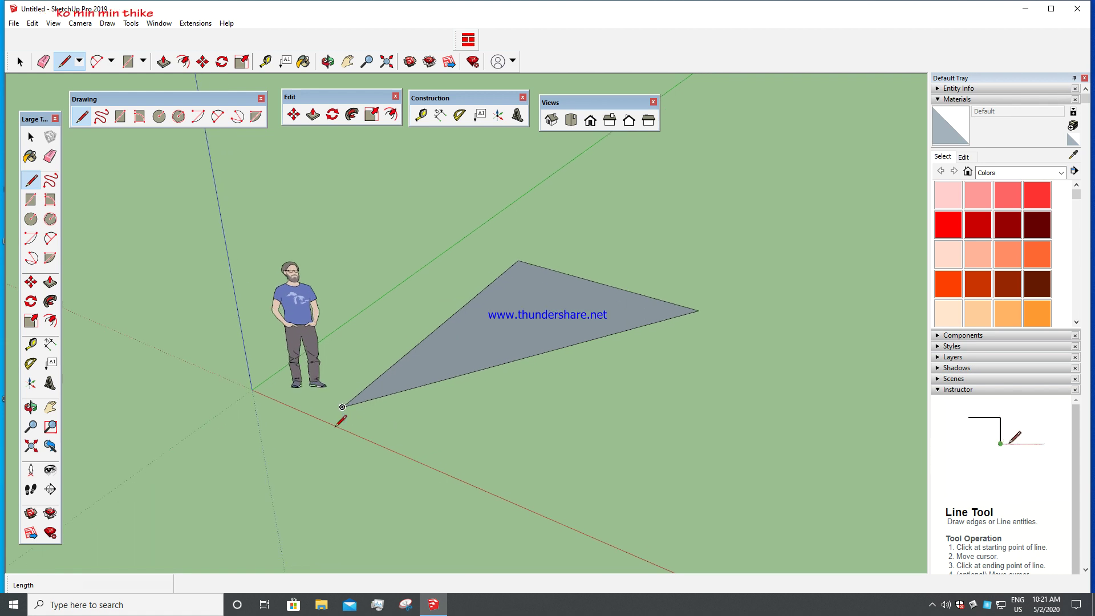
scroll(337, 425, up, 2)
click(347, 393)
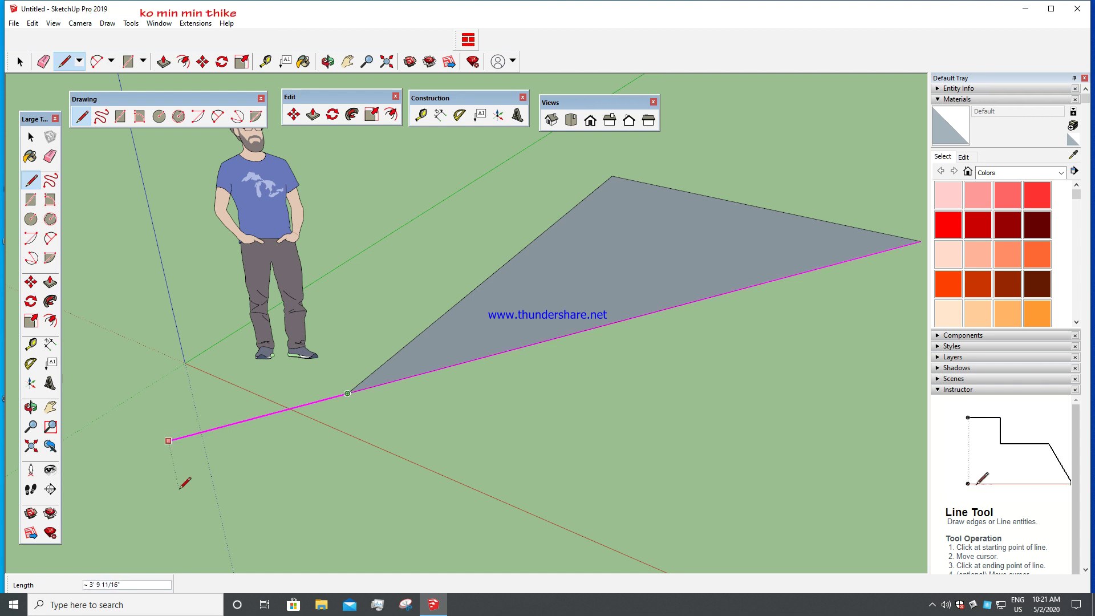
text(5)
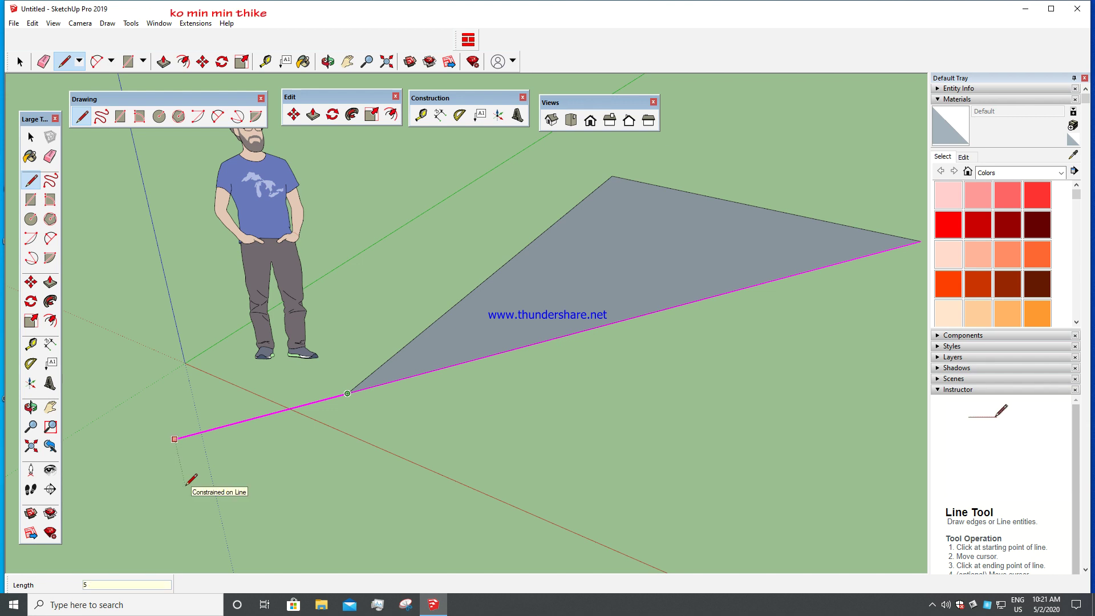
key(Return)
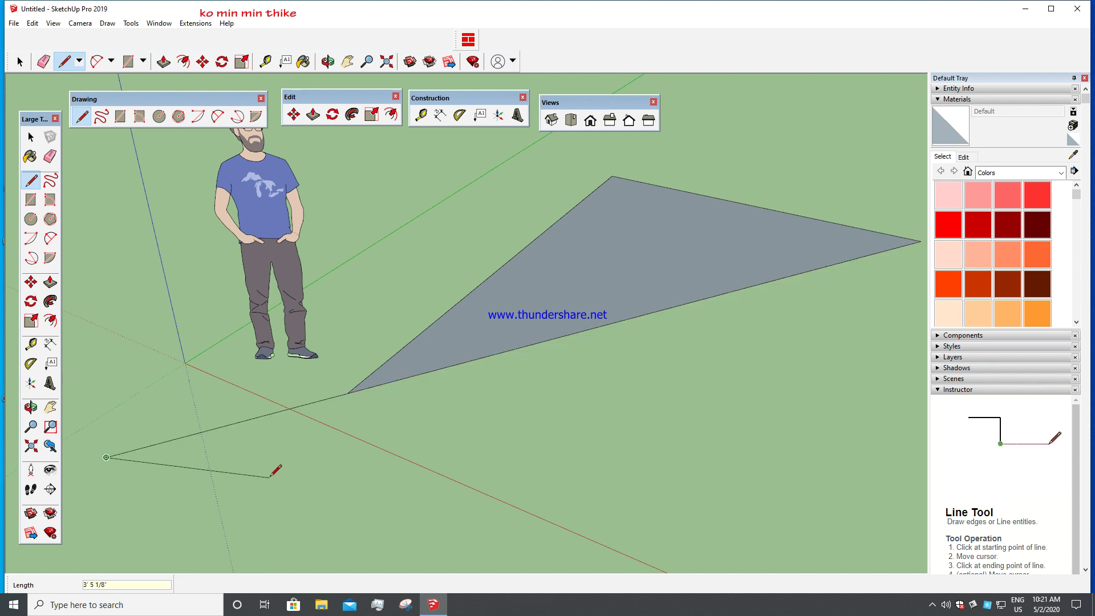
- Draw a vertical 12' edge up from the triangle's back corner, locked to the blue axis direction
scroll(273, 471, down, 2)
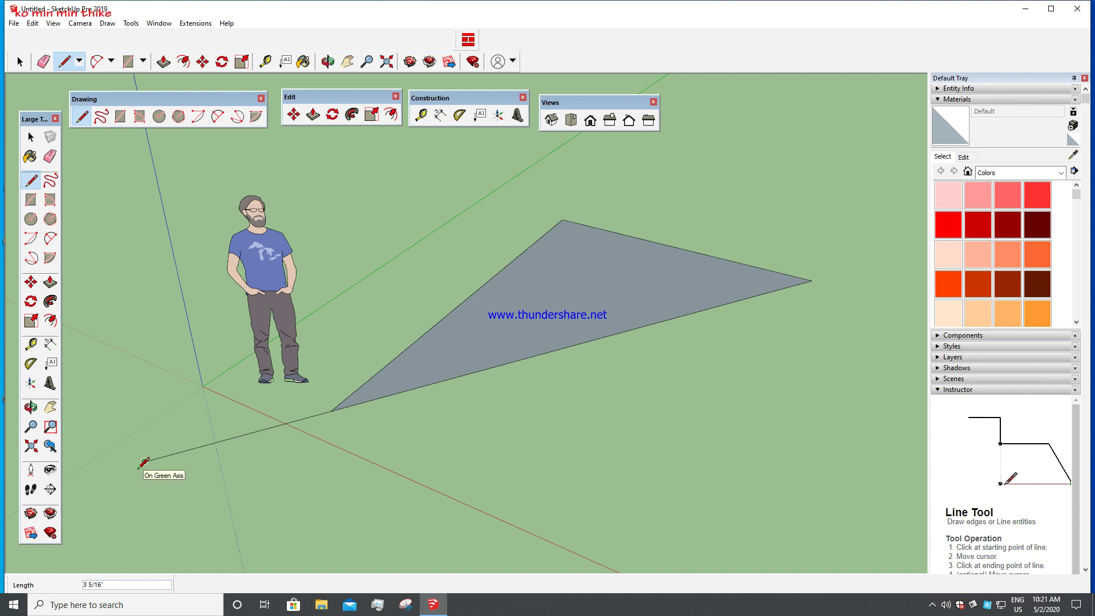
middle_drag(142, 443, 151, 444)
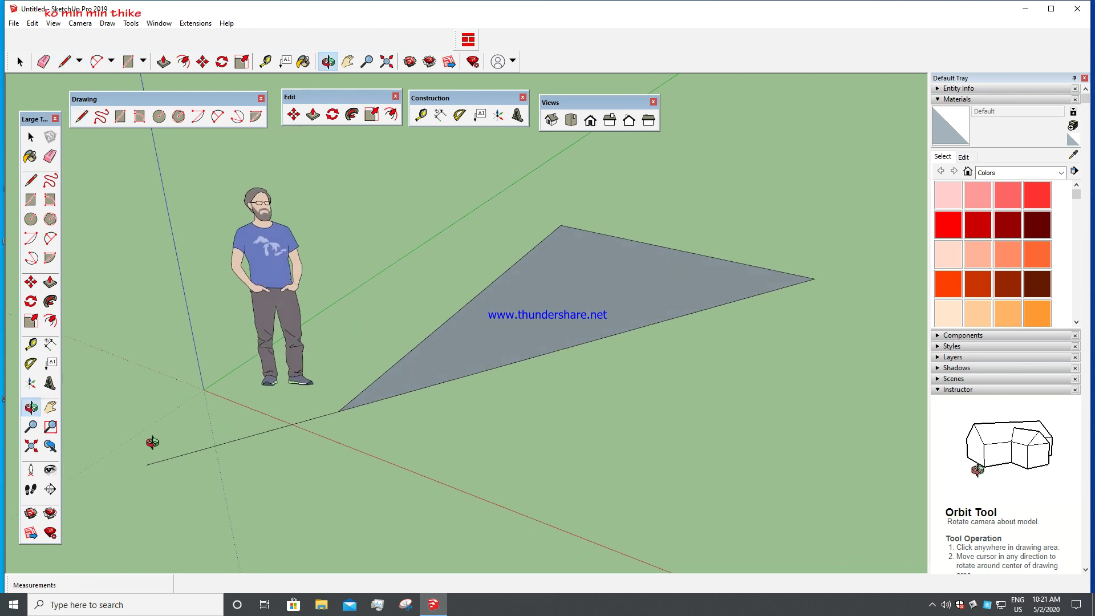
scroll(533, 245, up, 3)
click(533, 249)
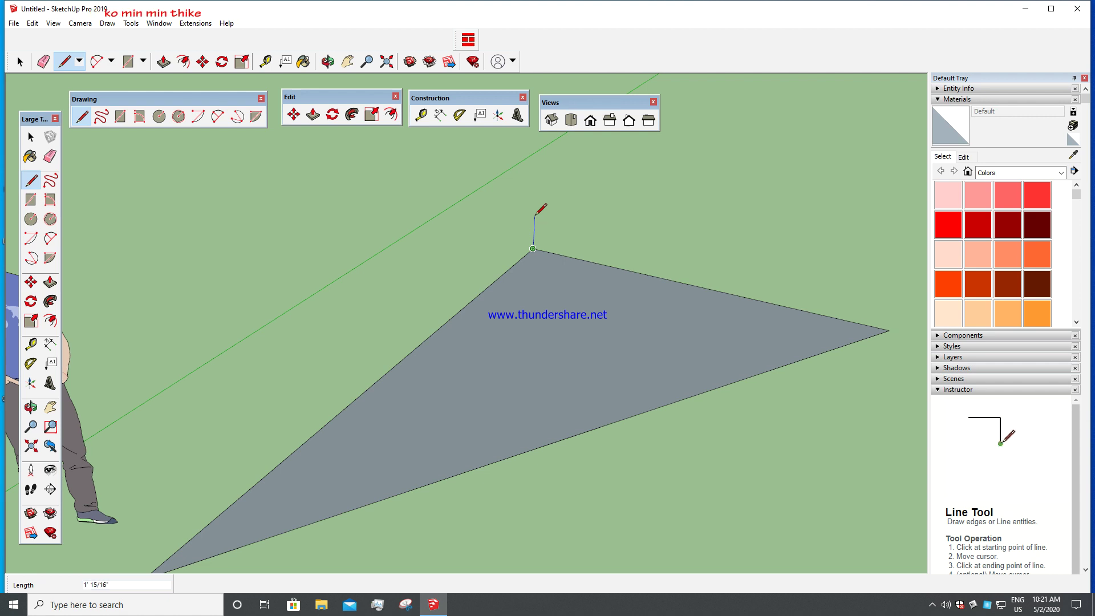
scroll(546, 217, down, 2)
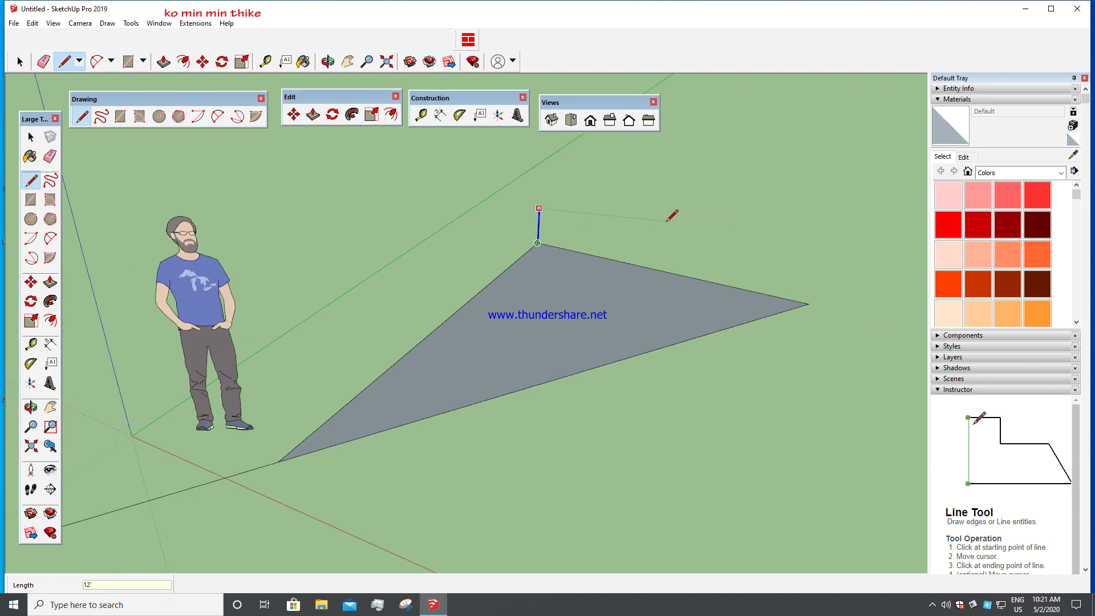
key(Return)
- Connect the top of the vertical edge to the triangle's other two corners to form a closed pyramid, and return to the Select tool
scroll(580, 303, down, 5)
scroll(647, 307, up, 3)
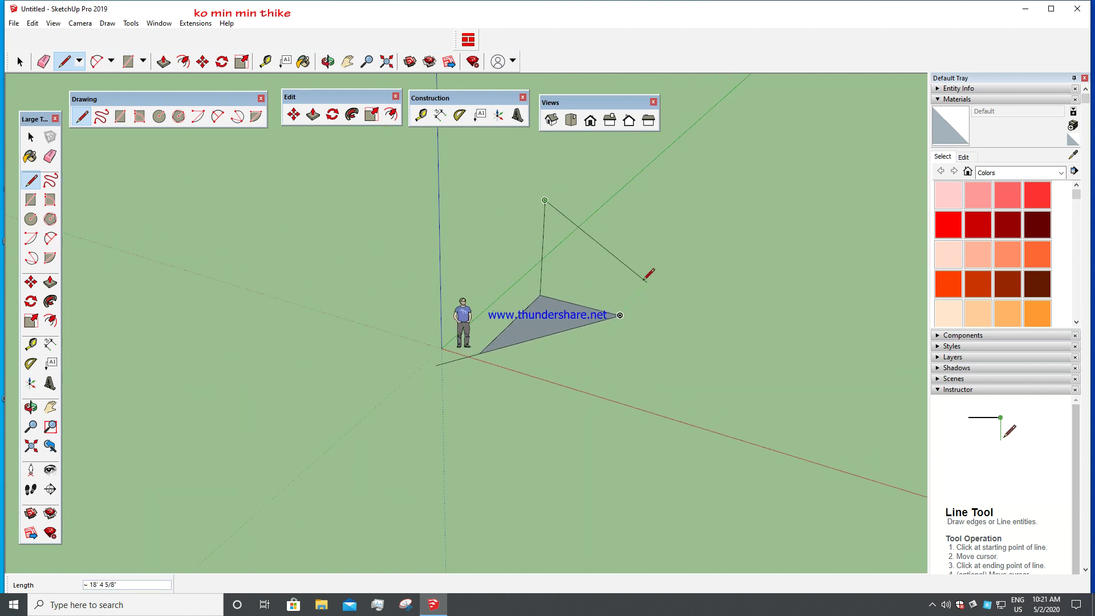
click(616, 320)
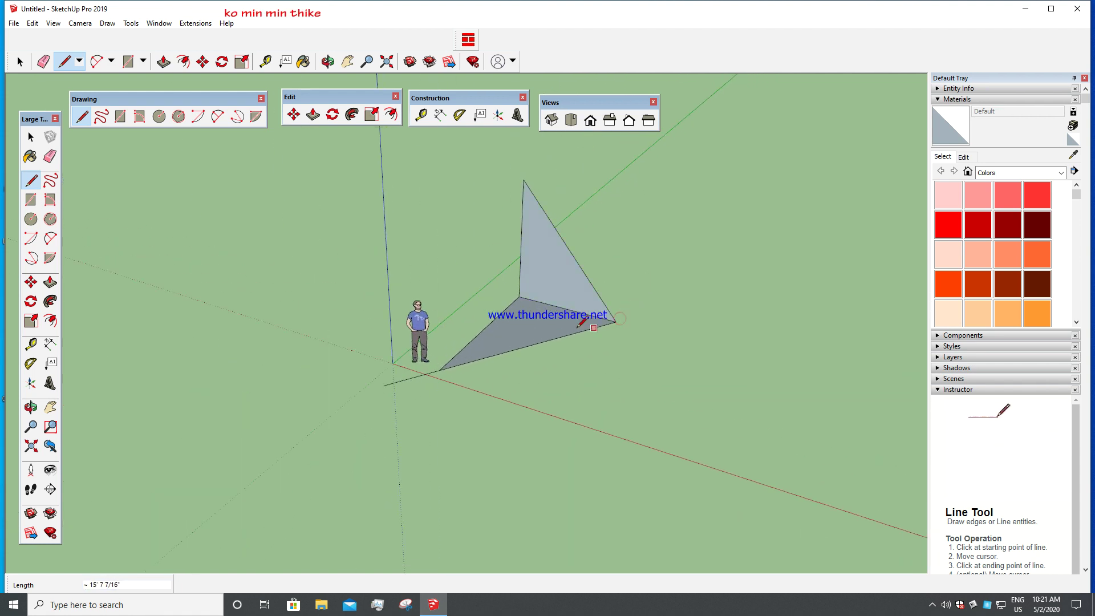
click(440, 370)
click(523, 186)
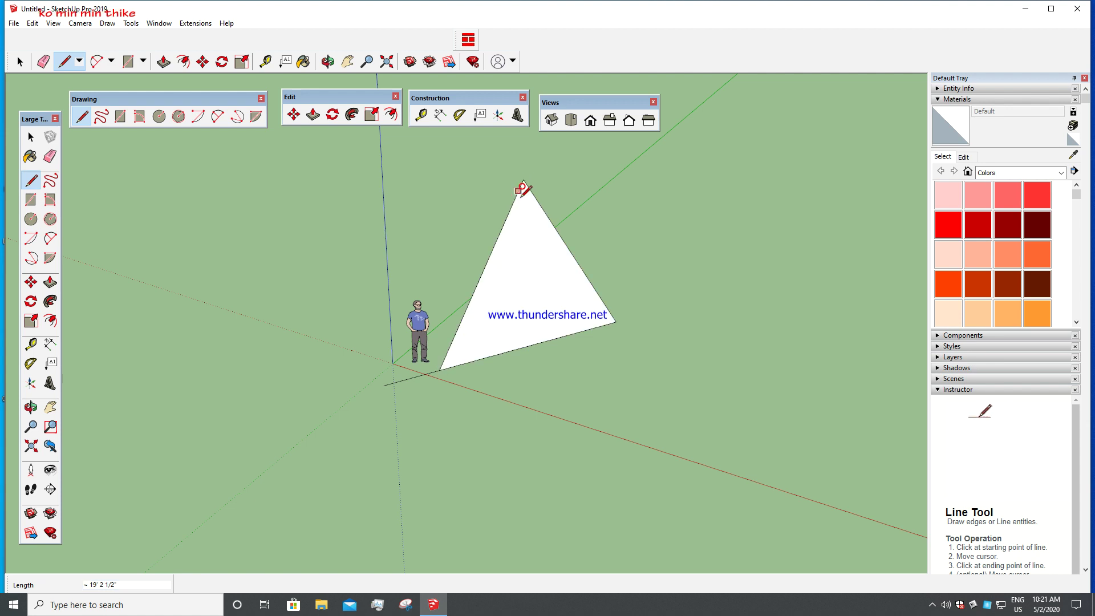
key(space)
middle_drag(403, 386, 478, 324)
scroll(479, 325, up, 3)
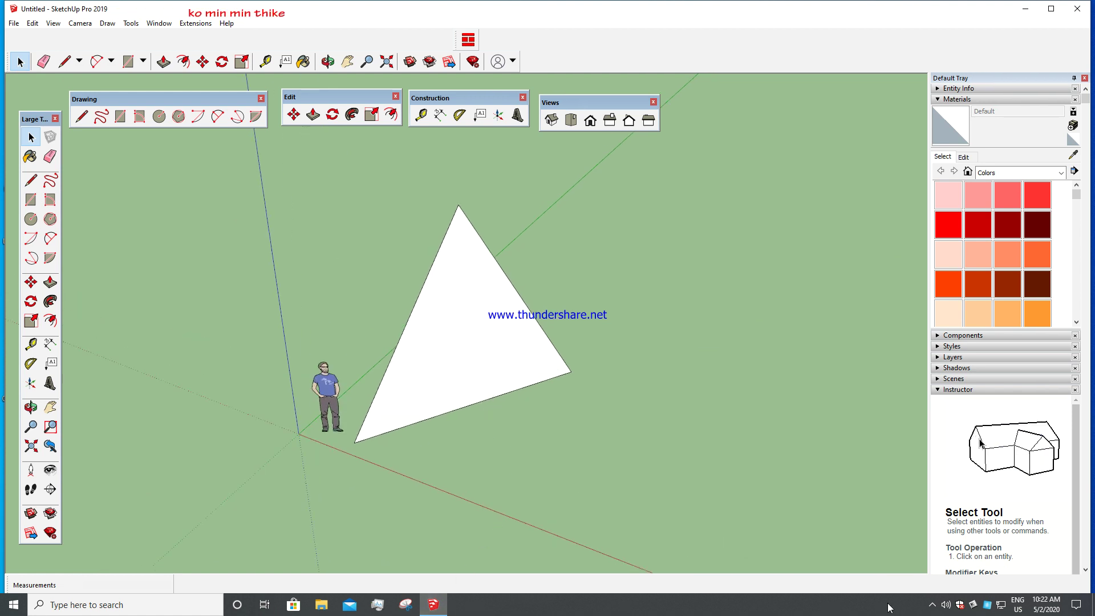
click(932, 605)
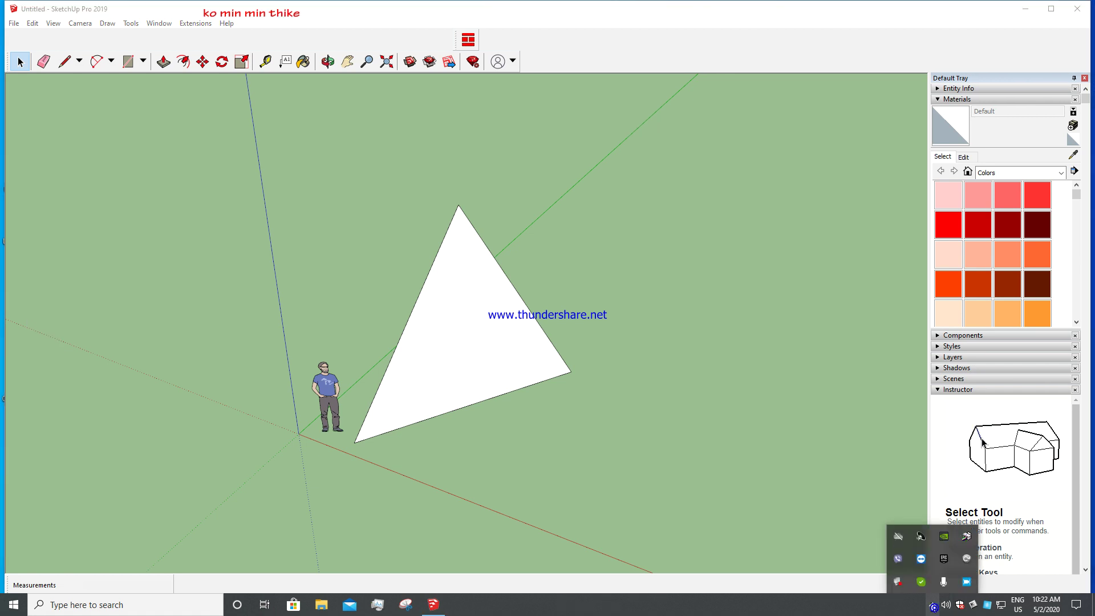
right_click(973, 586)
click(997, 512)
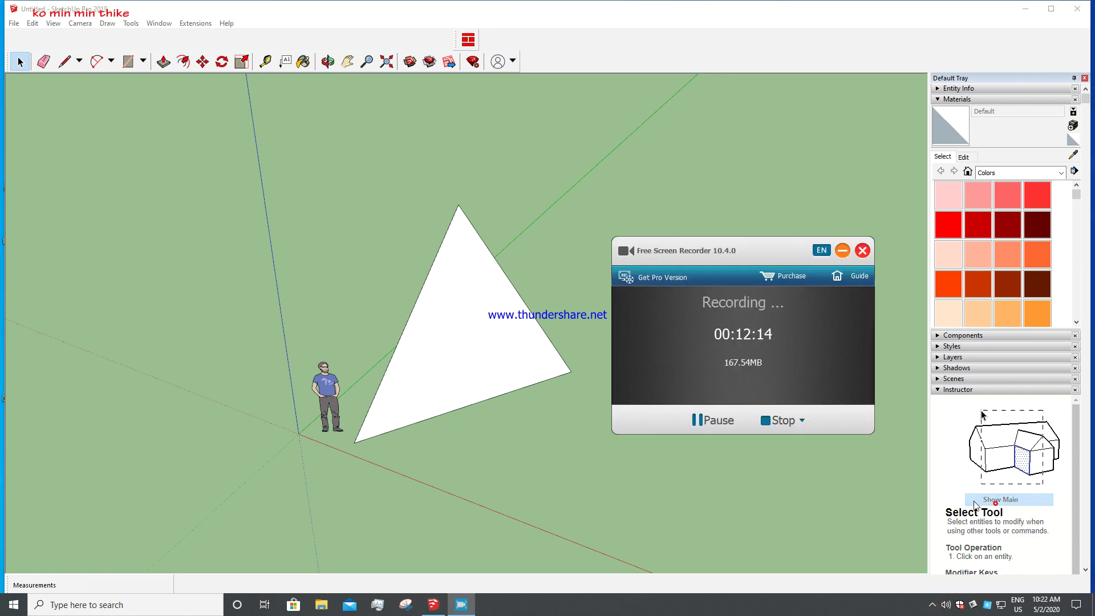